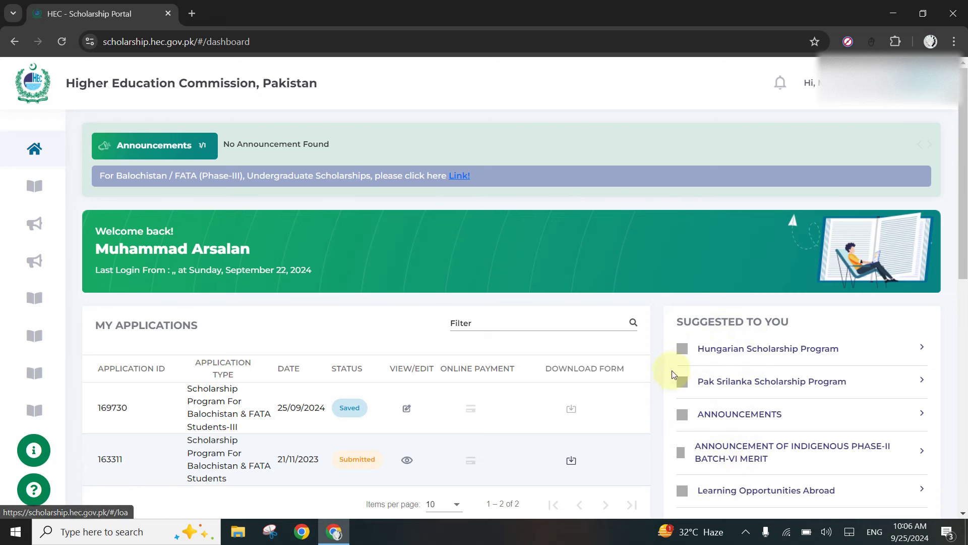
Open the saved Scholarship Program For Balochistan & FATA Students-III application from the dashboard for editing.
{"action": "scroll", "coordinate": [675, 369], "scroll_direction": "down", "scroll_amount": 3}
{"action": "scroll", "coordinate": [674, 371], "scroll_direction": "up", "scroll_amount": 3}
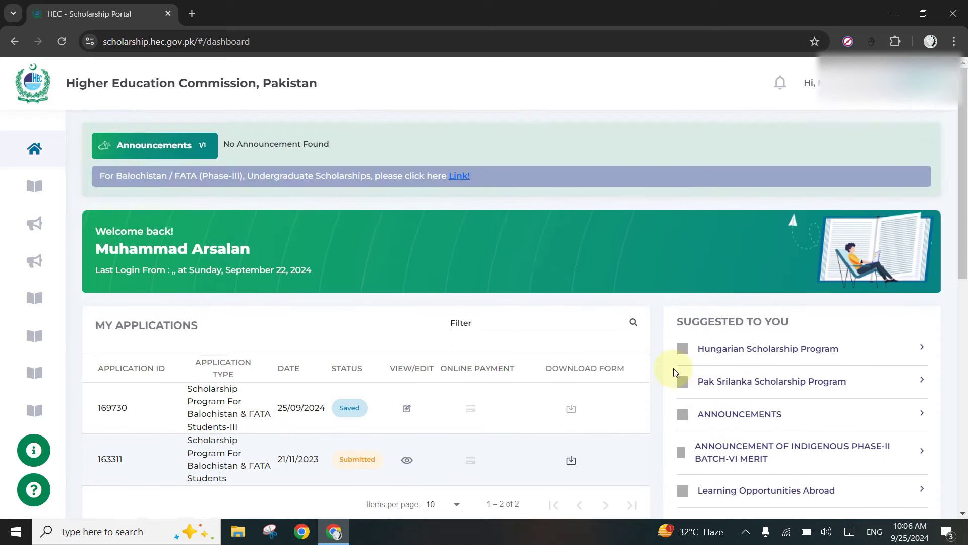
{"action": "left_click", "coordinate": [458, 175]}
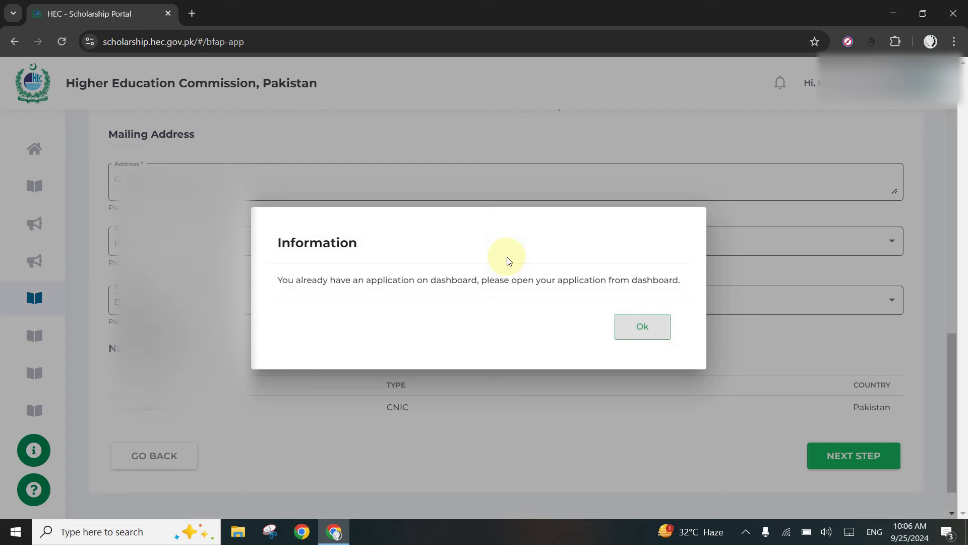
{"action": "left_click", "coordinate": [629, 326]}
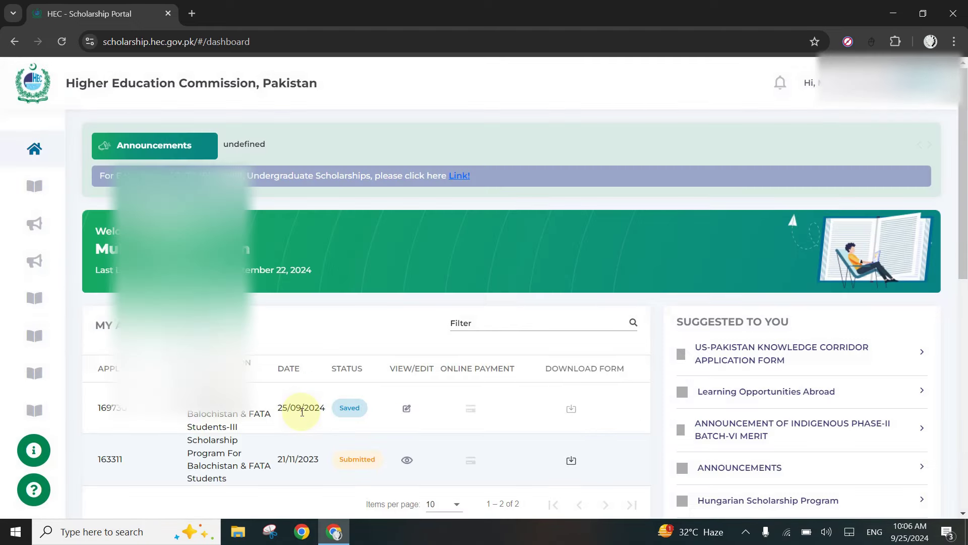
{"action": "left_click", "coordinate": [407, 408]}
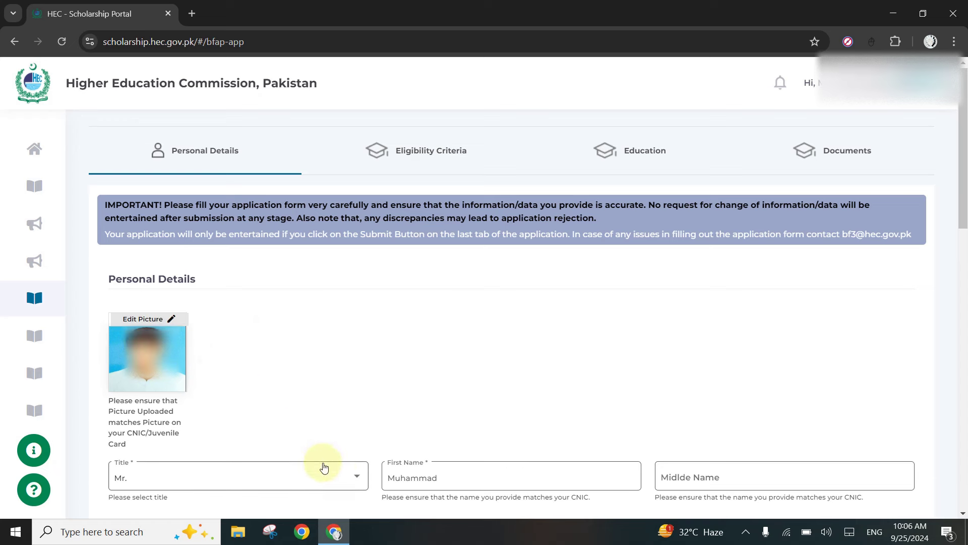
Review the personal details, checking the title choices, date of birth, father name and permanent address fields.
{"action": "left_click", "coordinate": [346, 479]}
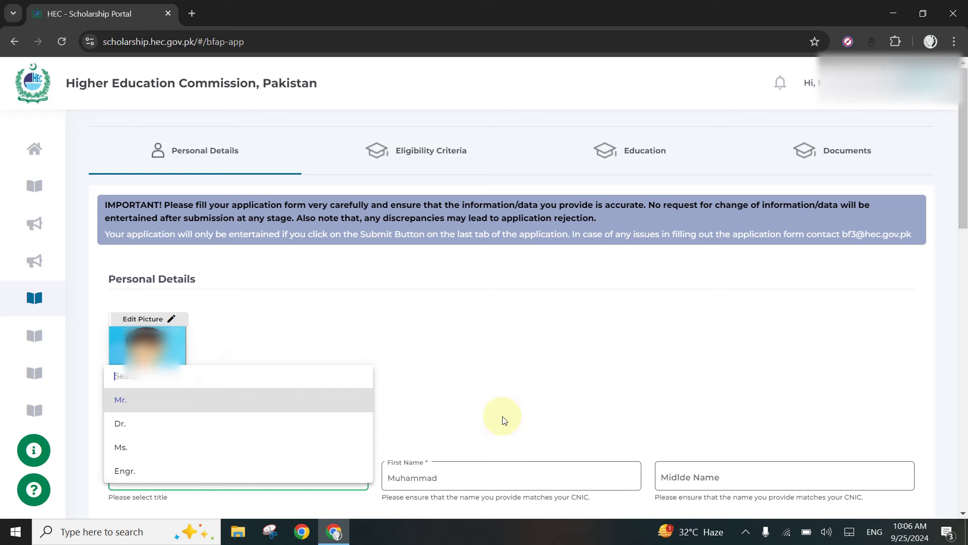
{"action": "left_click", "coordinate": [530, 424]}
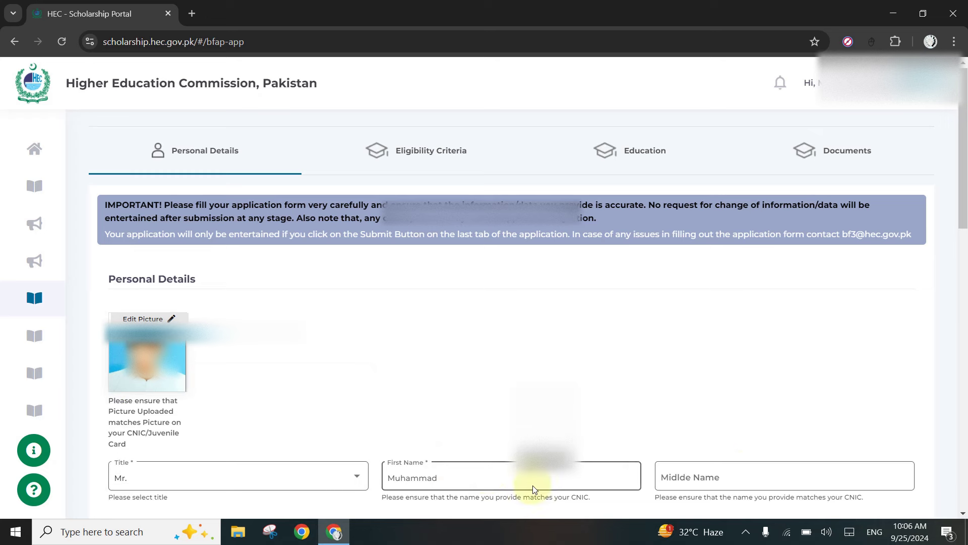
{"action": "scroll", "coordinate": [754, 474], "scroll_direction": "down", "scroll_amount": 8}
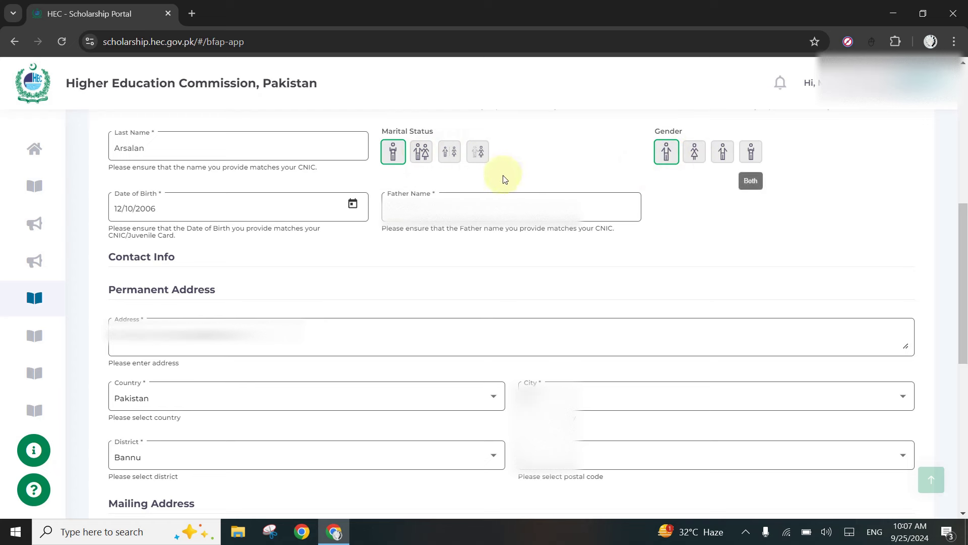
{"action": "left_click", "coordinate": [353, 204]}
{"action": "left_click", "coordinate": [167, 246]}
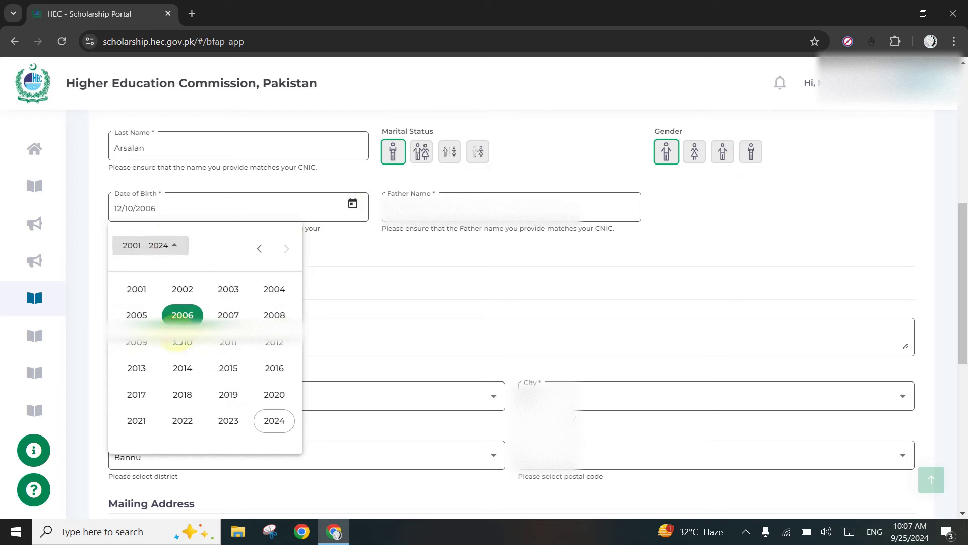
{"action": "left_click", "coordinate": [395, 296]}
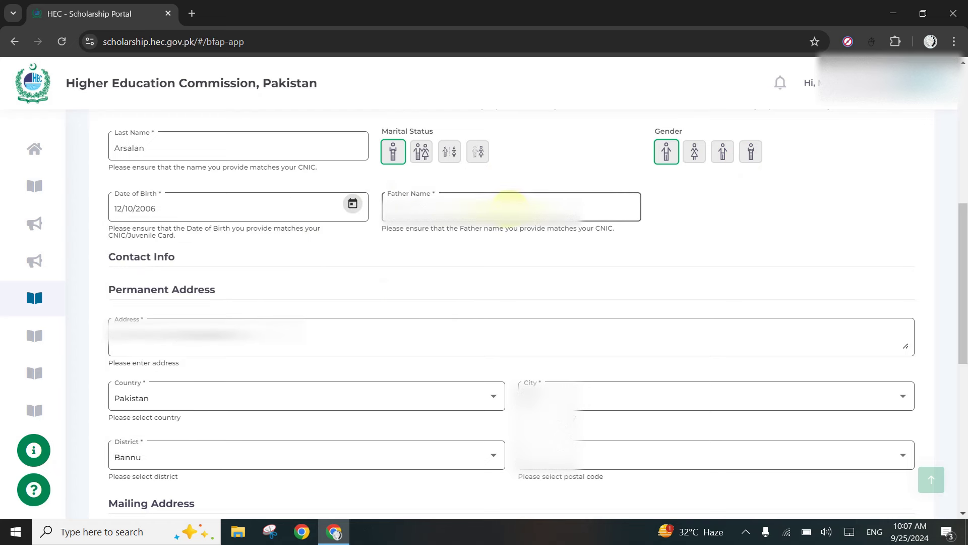
{"action": "left_click", "coordinate": [199, 340]}
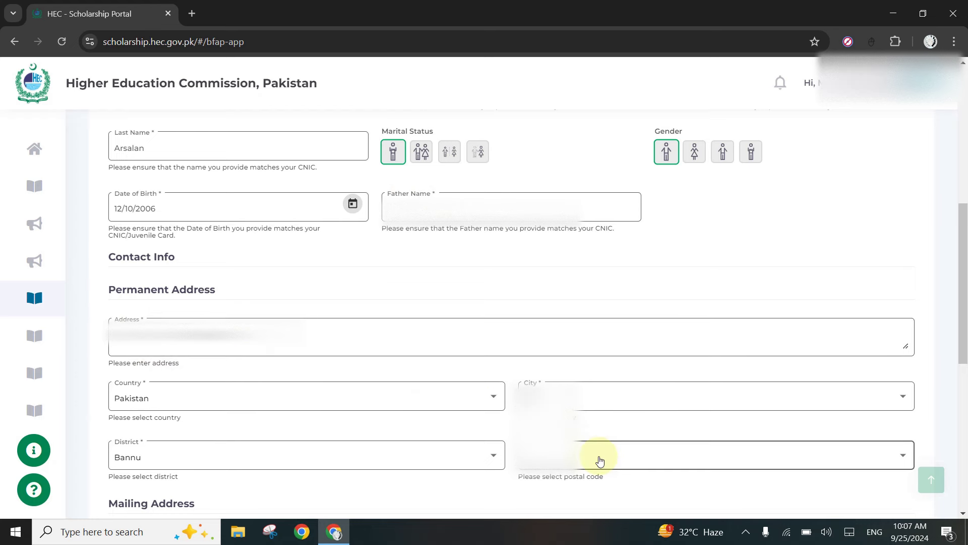
Search Google in a new browser tab for "lahore wapda town postal code".
{"action": "left_click", "coordinate": [200, 14]}
{"action": "type", "text": "lah"}
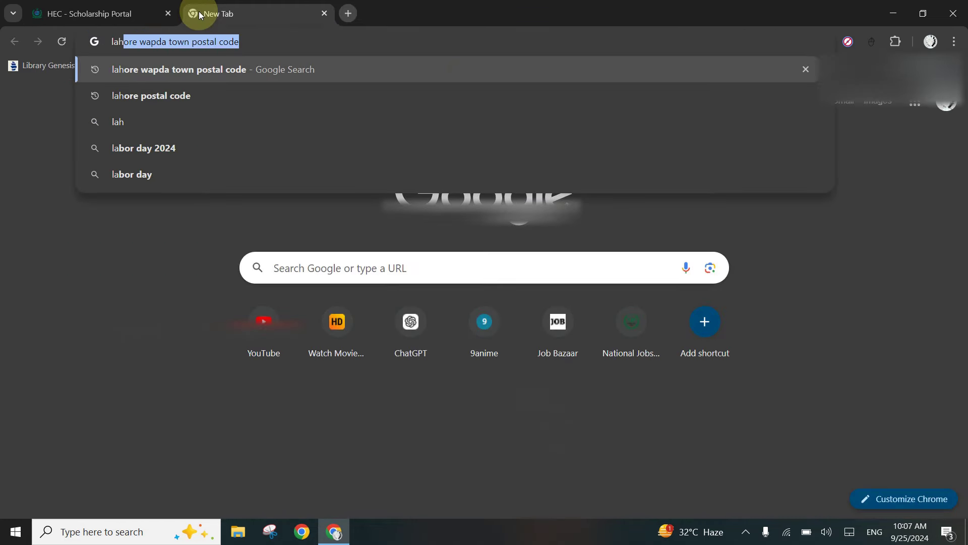
{"action": "key", "text": "Return"}
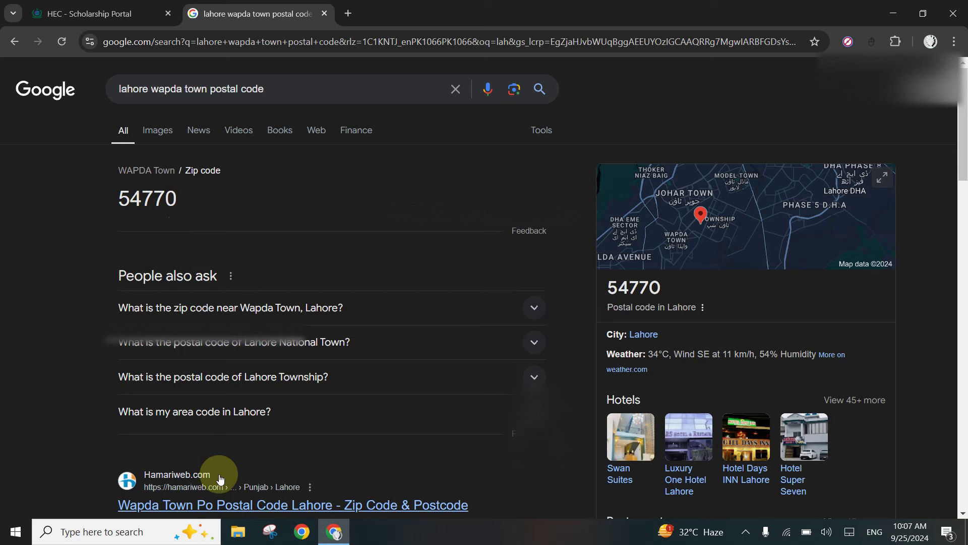
Return to the scholarship application and proceed from the personal details to the eligibility criteria.
{"action": "left_click", "coordinate": [91, 9]}
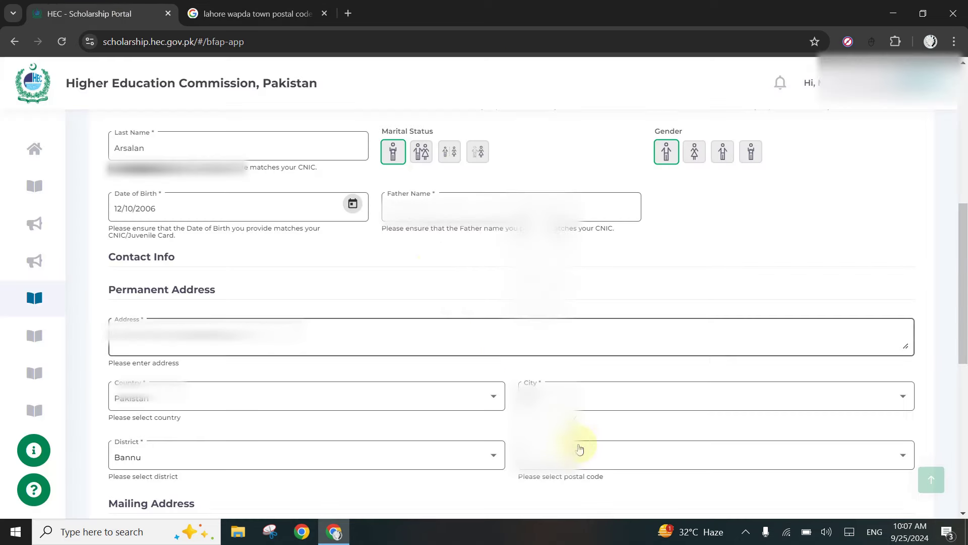
{"action": "scroll", "coordinate": [612, 463], "scroll_direction": "down", "scroll_amount": 7}
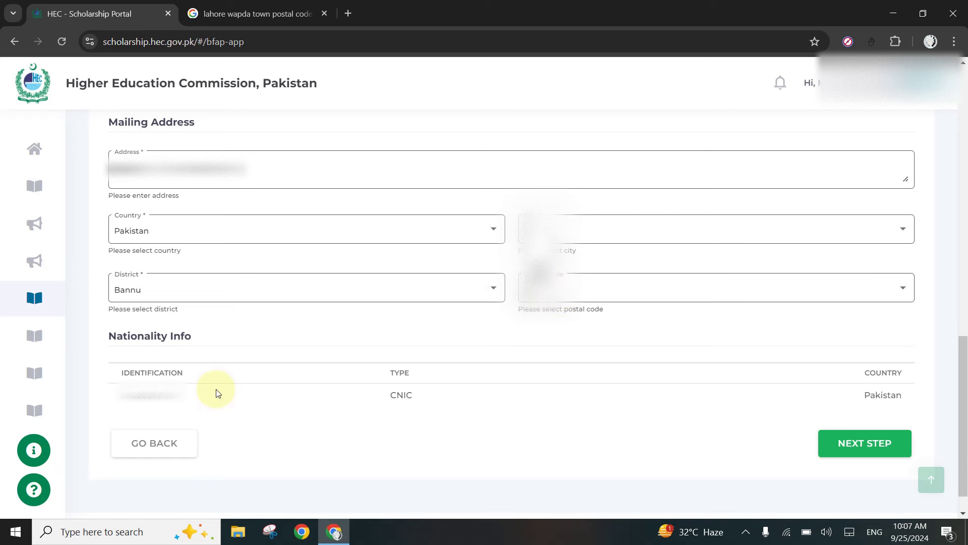
{"action": "left_click", "coordinate": [859, 442]}
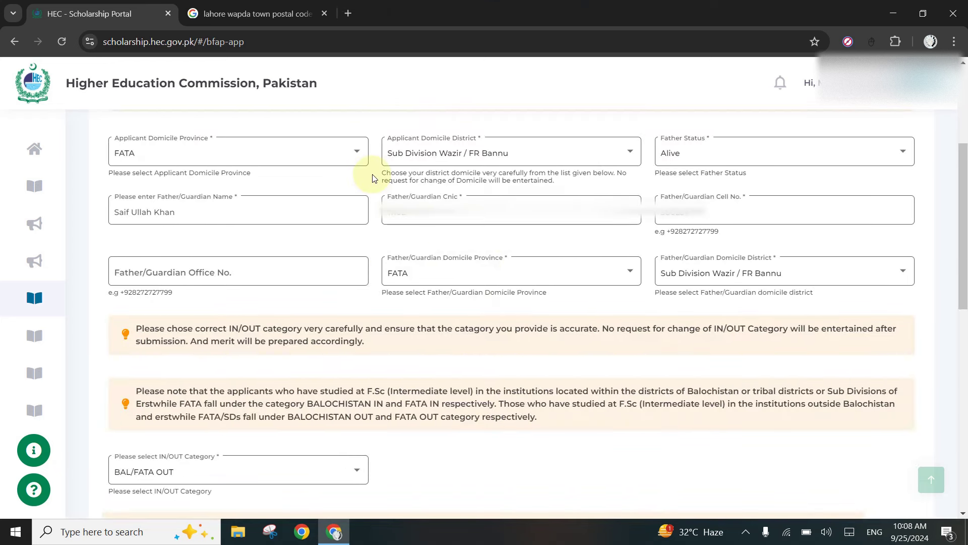
Check the choices for applicant domicile province, domicile district and father status, and review the father/guardian name and CNIC fields.
{"action": "left_click", "coordinate": [327, 151]}
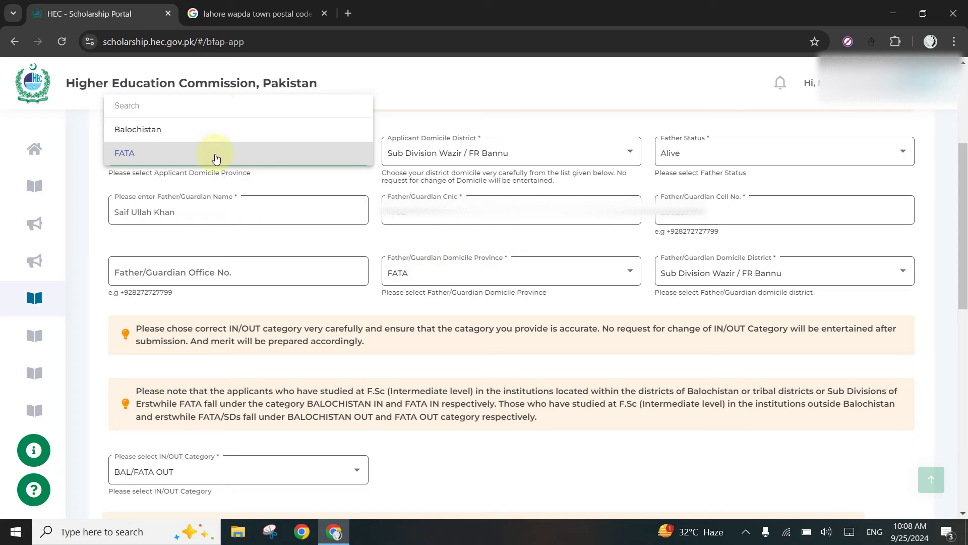
{"action": "left_click", "coordinate": [600, 154]}
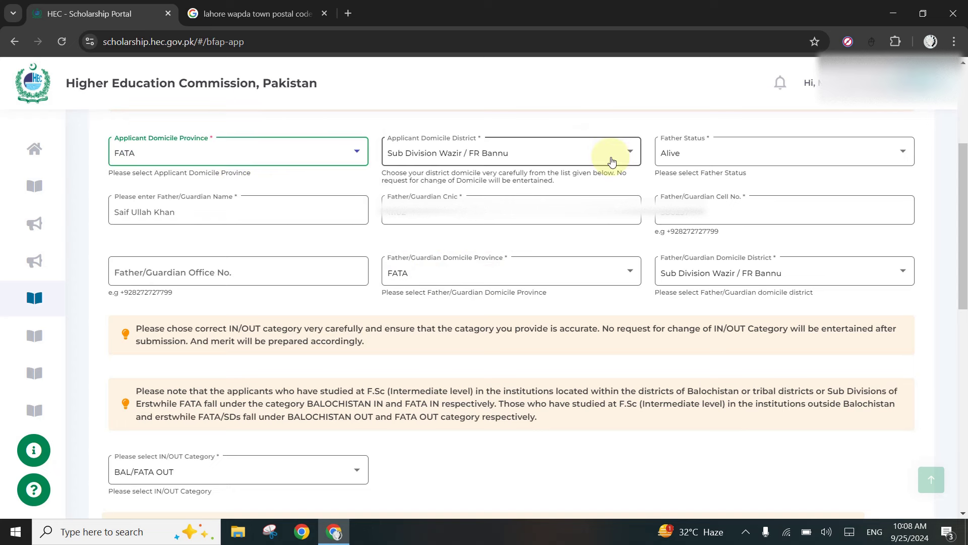
{"action": "left_click", "coordinate": [612, 159]}
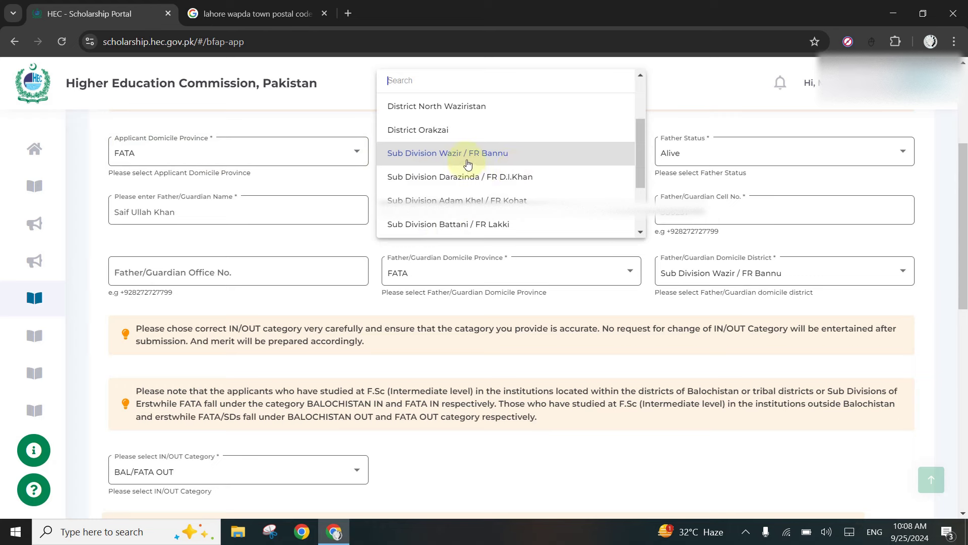
{"action": "left_click", "coordinate": [741, 187]}
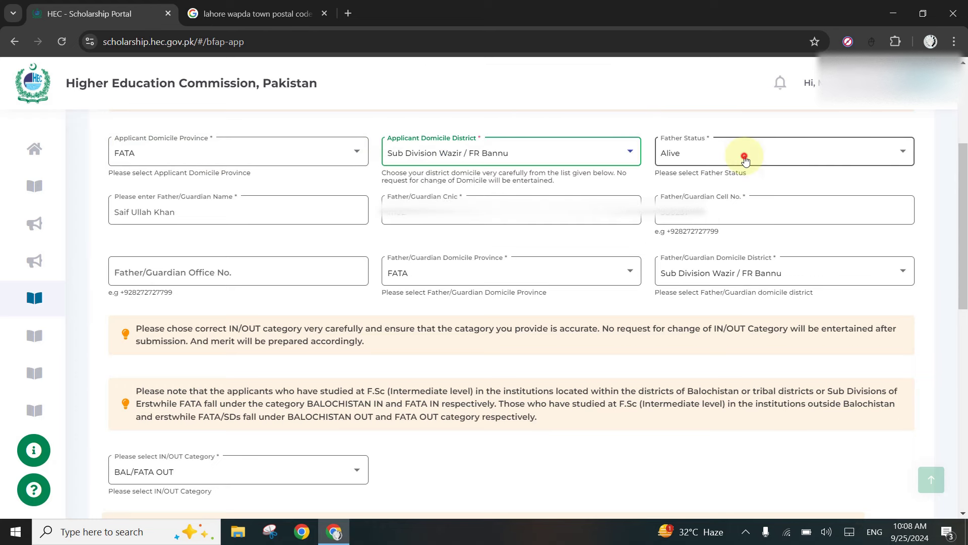
{"action": "left_click", "coordinate": [745, 160]}
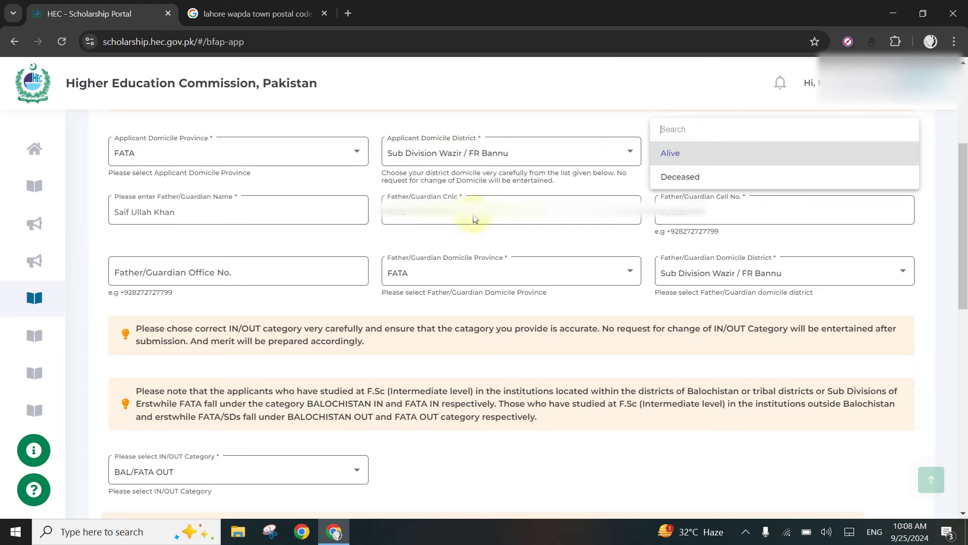
{"action": "left_click", "coordinate": [338, 210]}
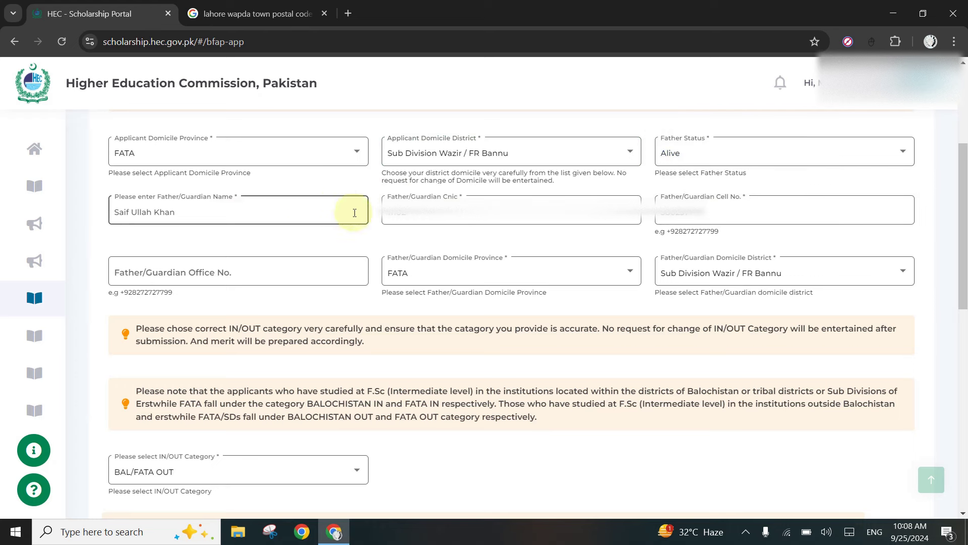
{"action": "left_click", "coordinate": [396, 214]}
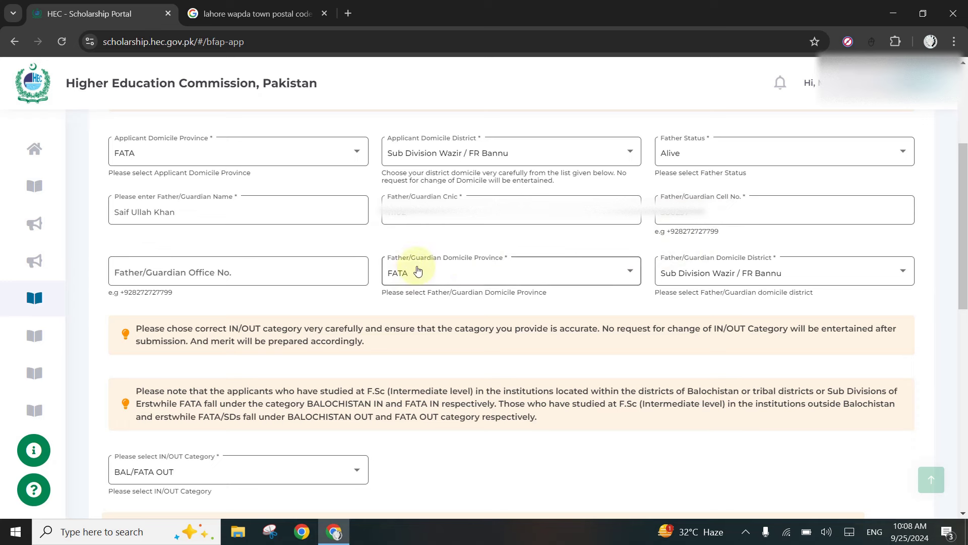
Select FATA as the father/guardian domicile province and check the father/guardian domicile district choices.
{"action": "left_click", "coordinate": [502, 267]}
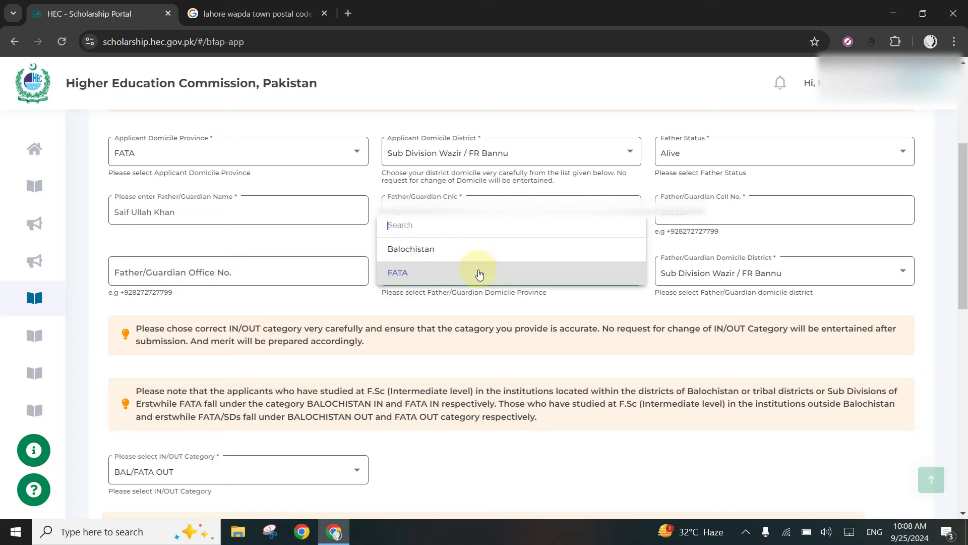
{"action": "left_click", "coordinate": [442, 272]}
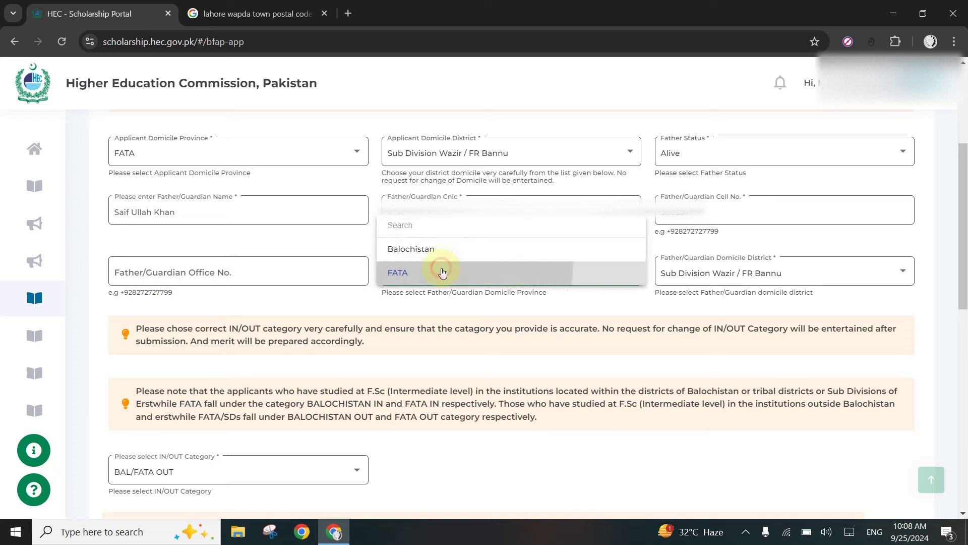
{"action": "left_click", "coordinate": [733, 269]}
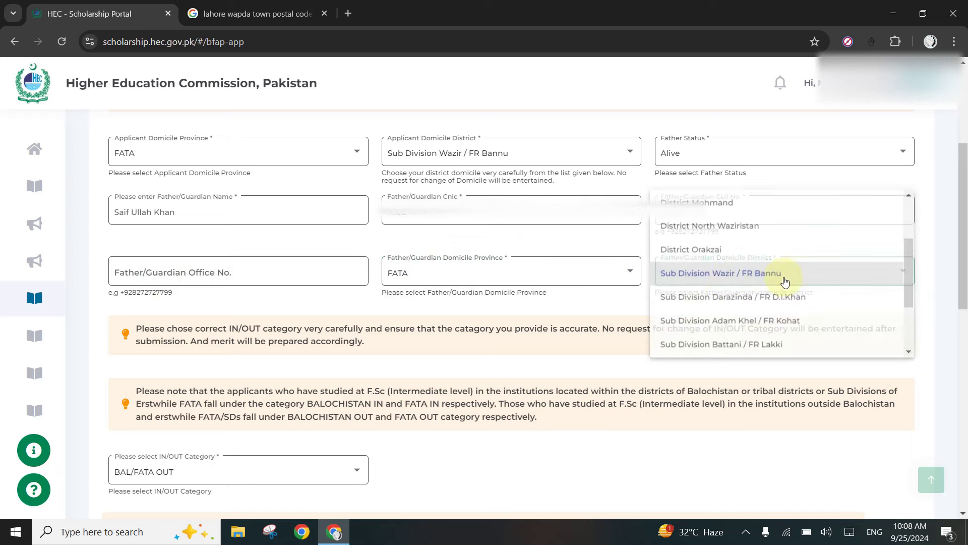
{"action": "left_click", "coordinate": [239, 432]}
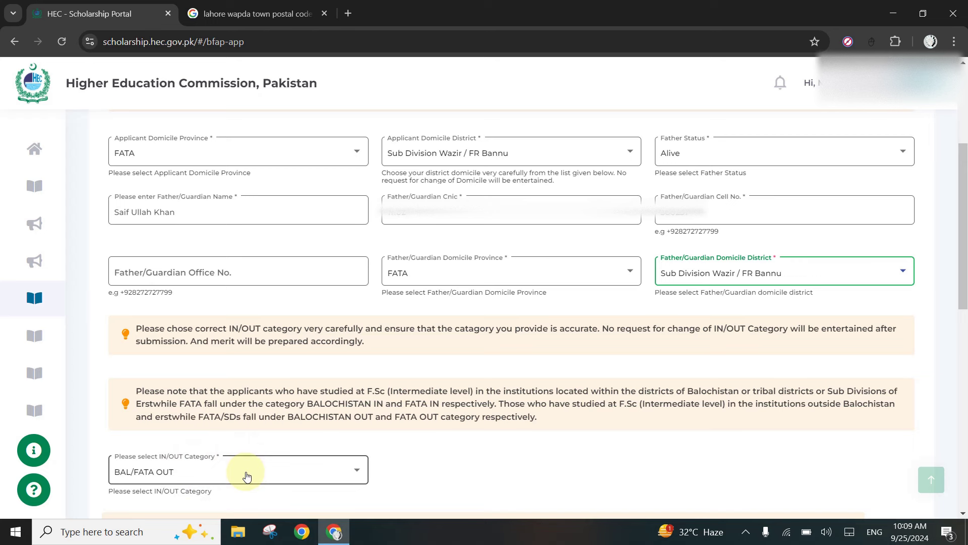
Select Peshawar as the test center and Pre Medical as the test category.
{"action": "scroll", "coordinate": [247, 476], "scroll_direction": "down", "scroll_amount": 10}
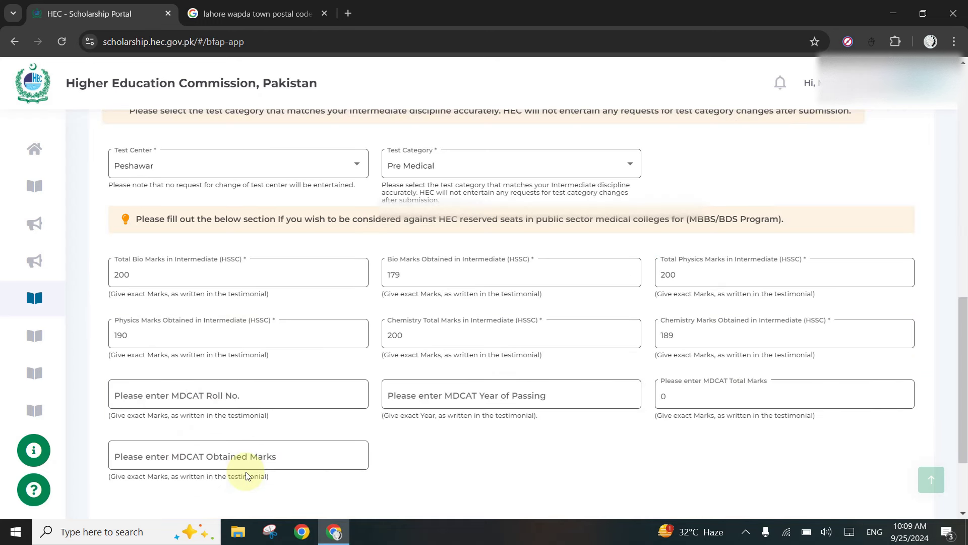
{"action": "left_click", "coordinate": [228, 171]}
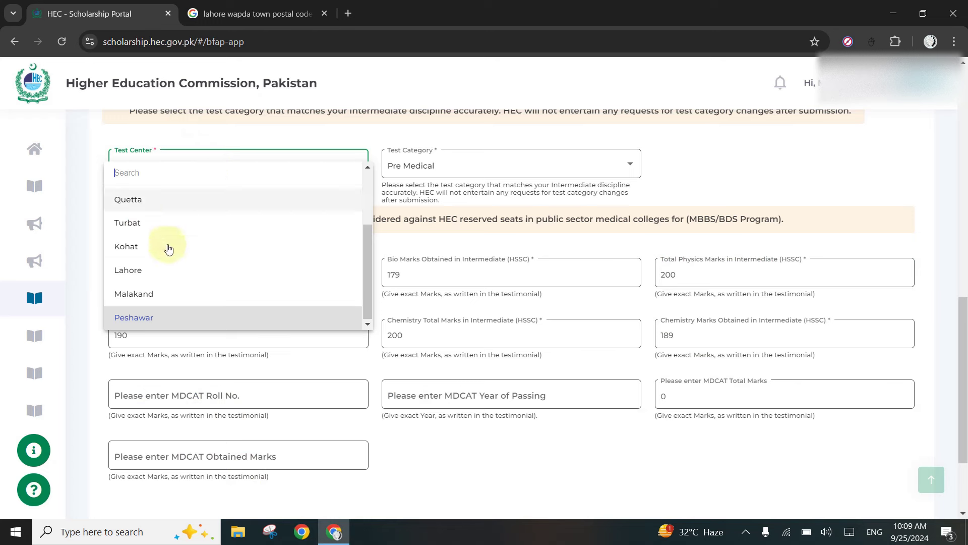
{"action": "scroll", "coordinate": [167, 277], "scroll_direction": "down", "scroll_amount": 1}
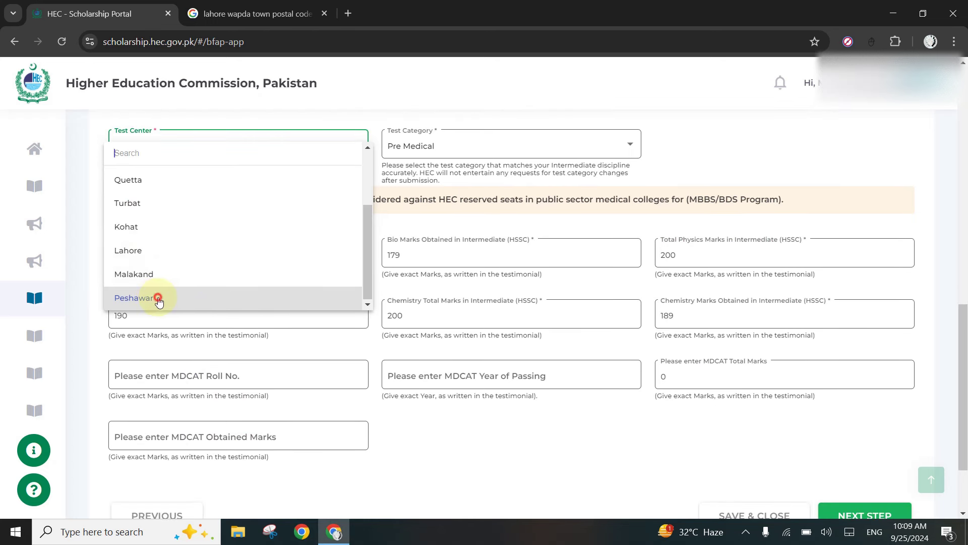
{"action": "left_click", "coordinate": [158, 301]}
{"action": "left_click", "coordinate": [471, 146]}
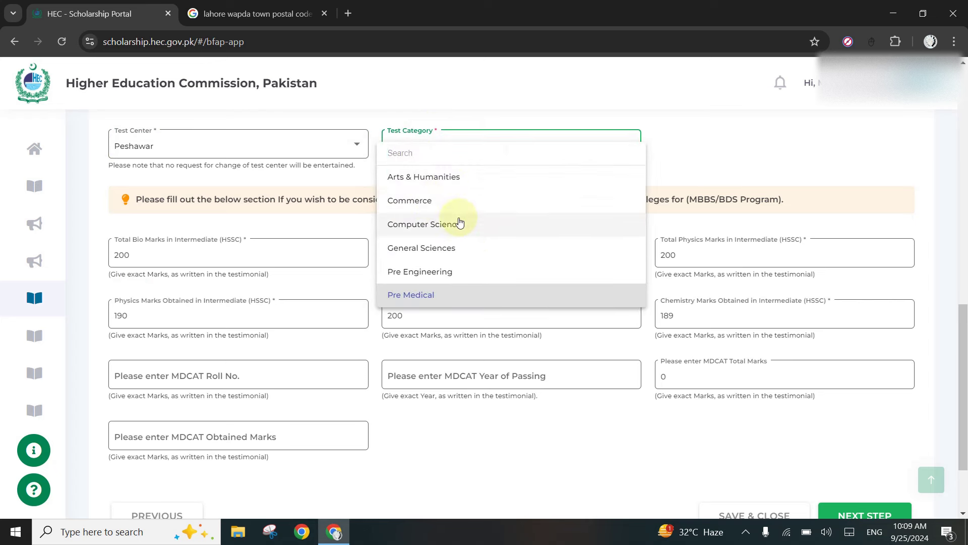
{"action": "left_click", "coordinate": [411, 297]}
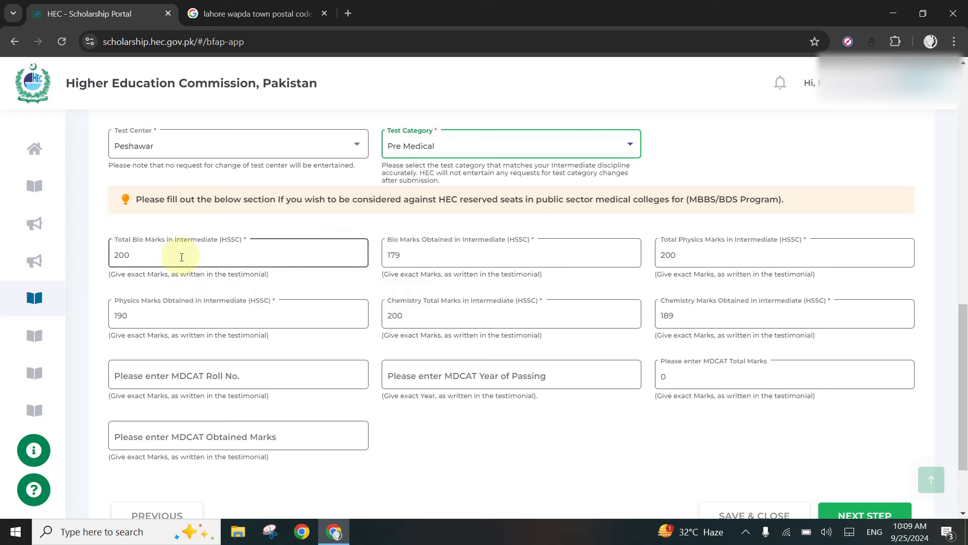
Switch the test category to Computer Science and back to Pre Medical to compare the required fields.
{"action": "left_click", "coordinate": [470, 151]}
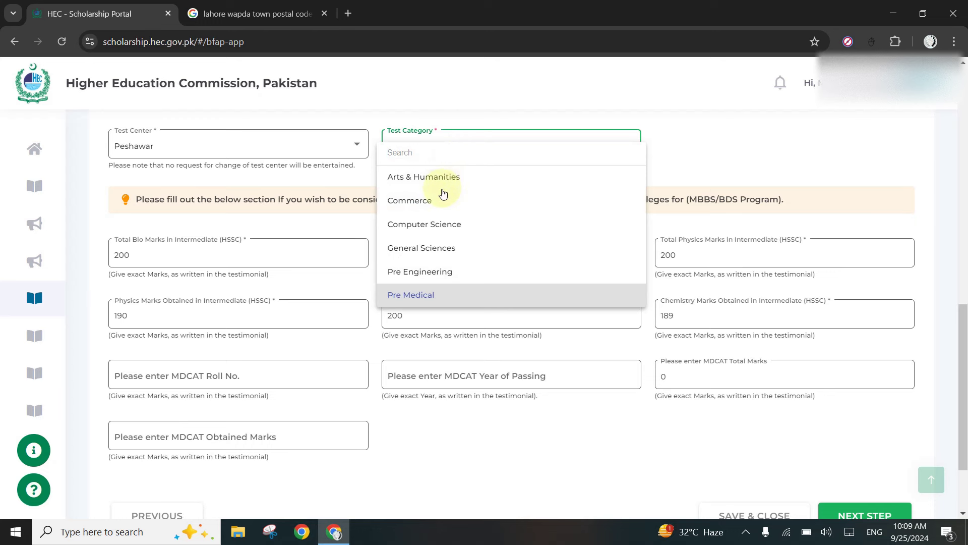
{"action": "left_click", "coordinate": [417, 229]}
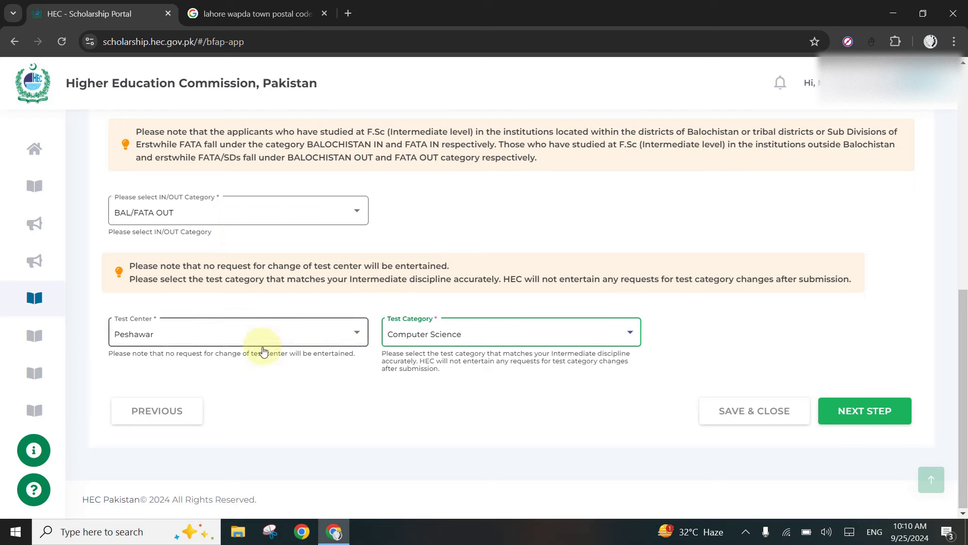
{"action": "left_click", "coordinate": [489, 343]}
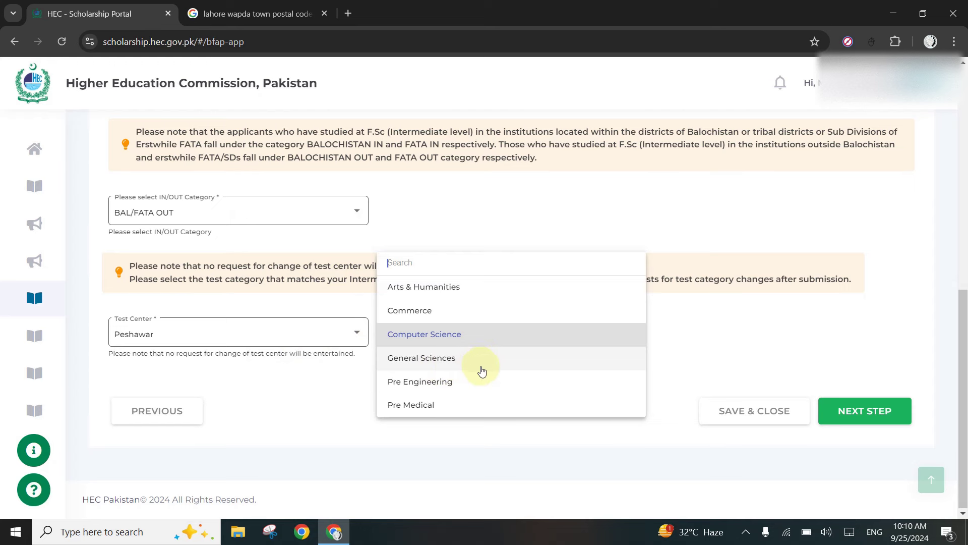
{"action": "left_click", "coordinate": [421, 404]}
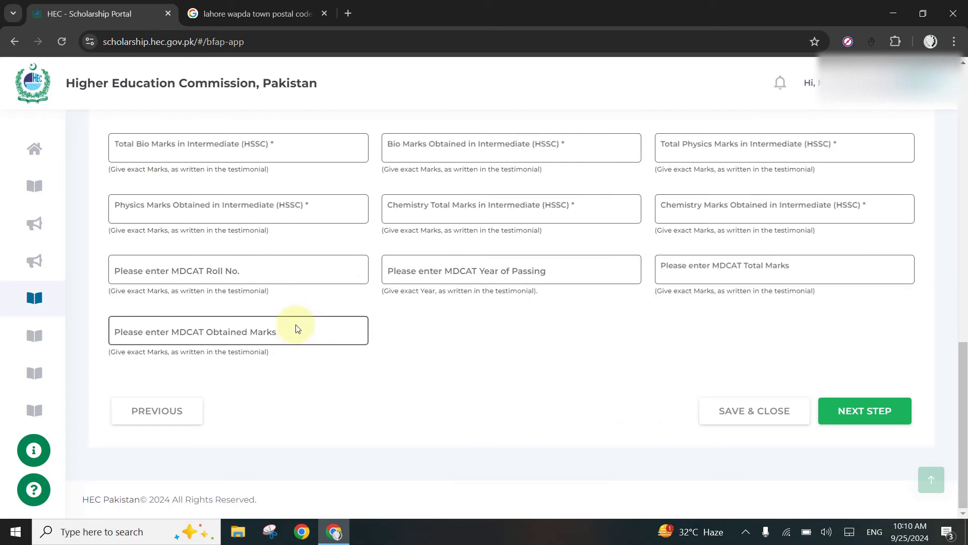
Enter the Intermediate (HSSC) Bio marks as 200 total and 189 obtained.
{"action": "scroll", "coordinate": [298, 328], "scroll_direction": "up", "scroll_amount": 2}
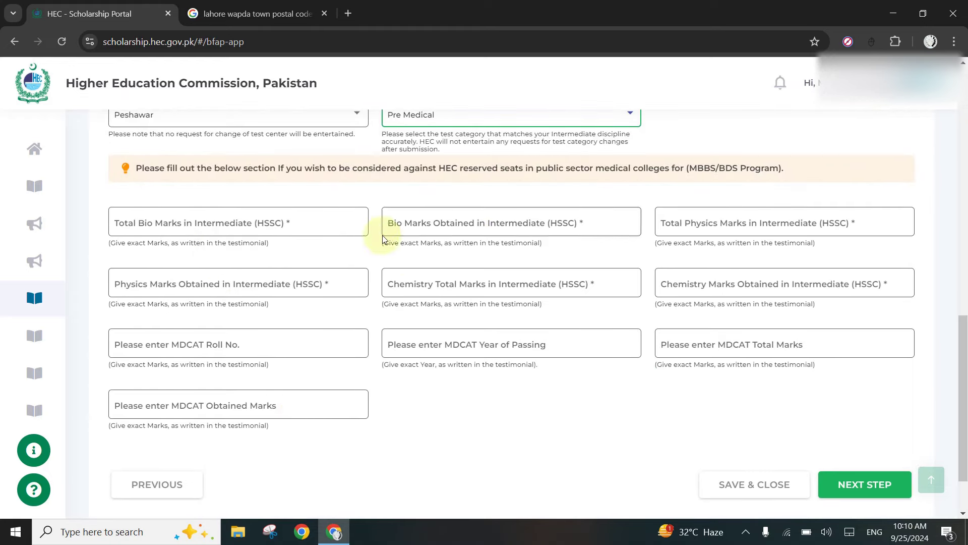
{"action": "left_click", "coordinate": [214, 220]}
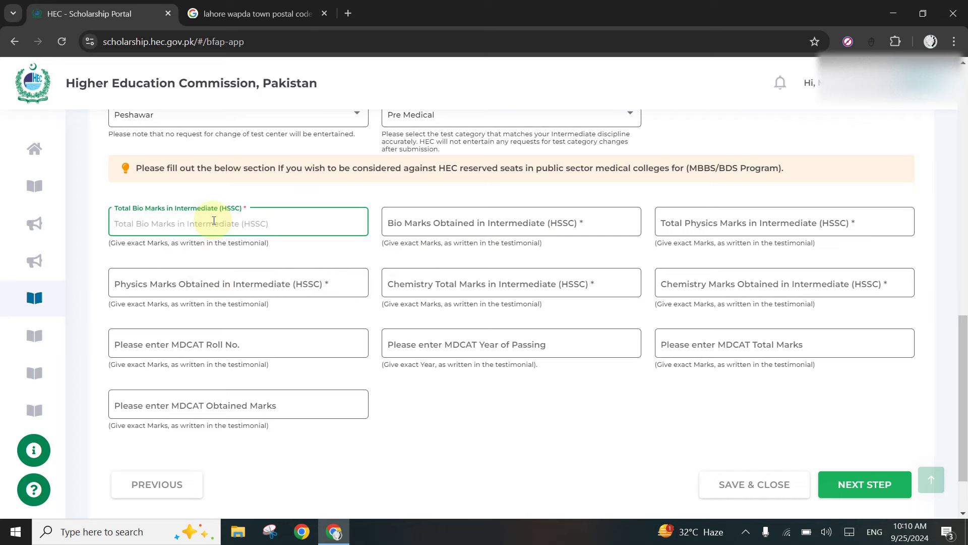
{"action": "left_click", "coordinate": [520, 220]}
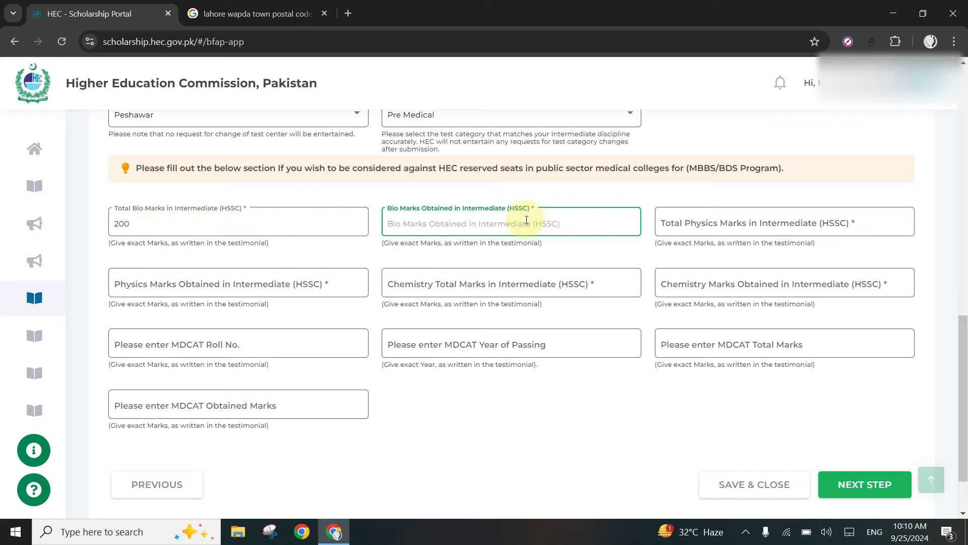
{"action": "type", "text": "189"}
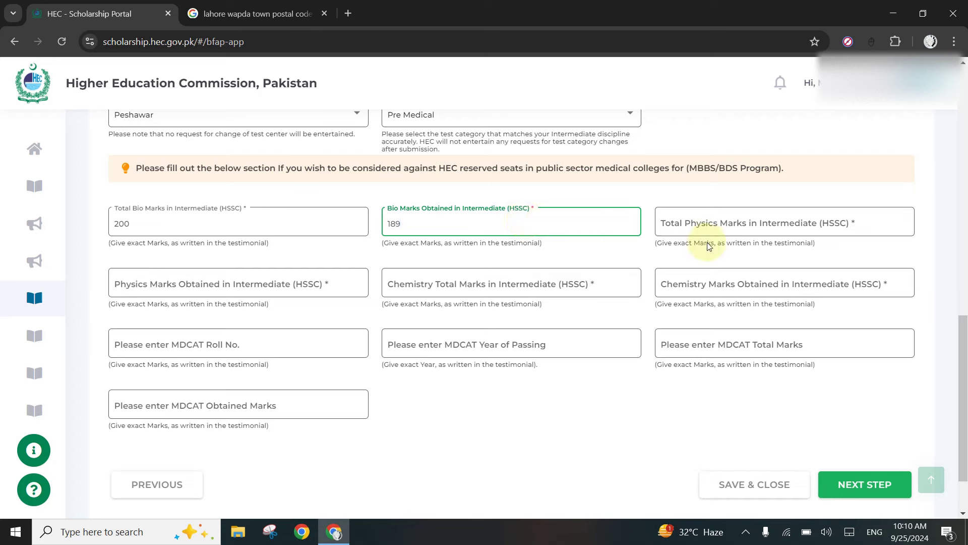
Enter 200 total and 187 obtained marks for both Physics and Chemistry in Intermediate, and continue to the education section.
{"action": "left_click", "coordinate": [740, 223]}
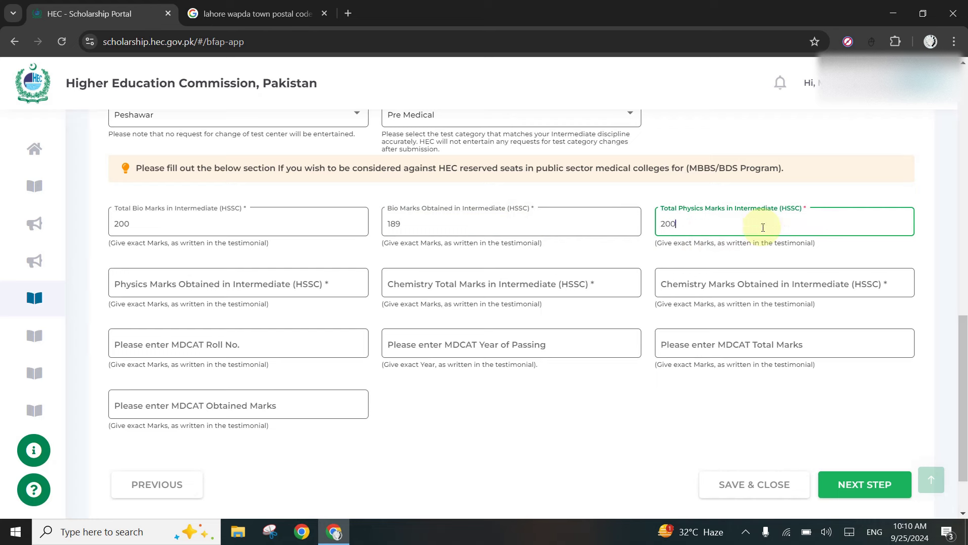
{"action": "left_click", "coordinate": [425, 285]}
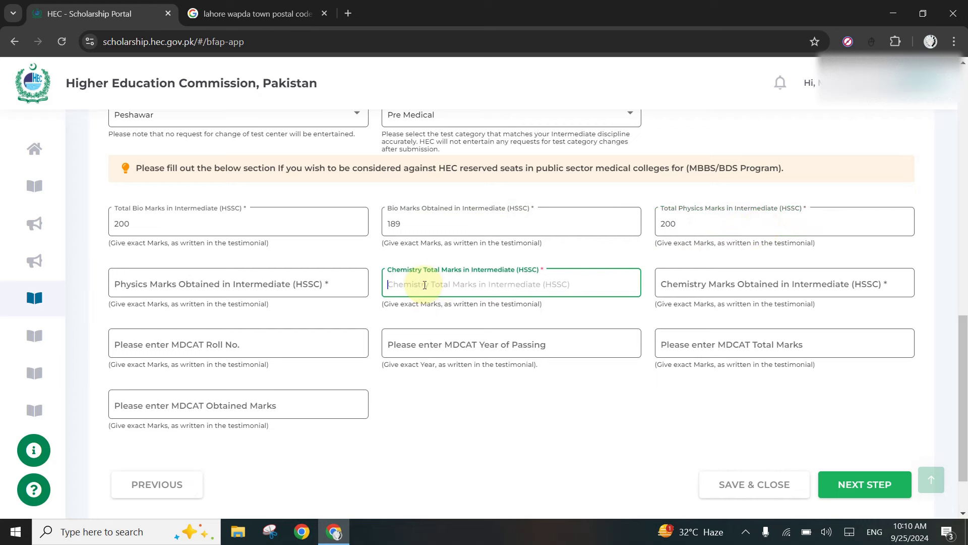
{"action": "type", "text": "200"}
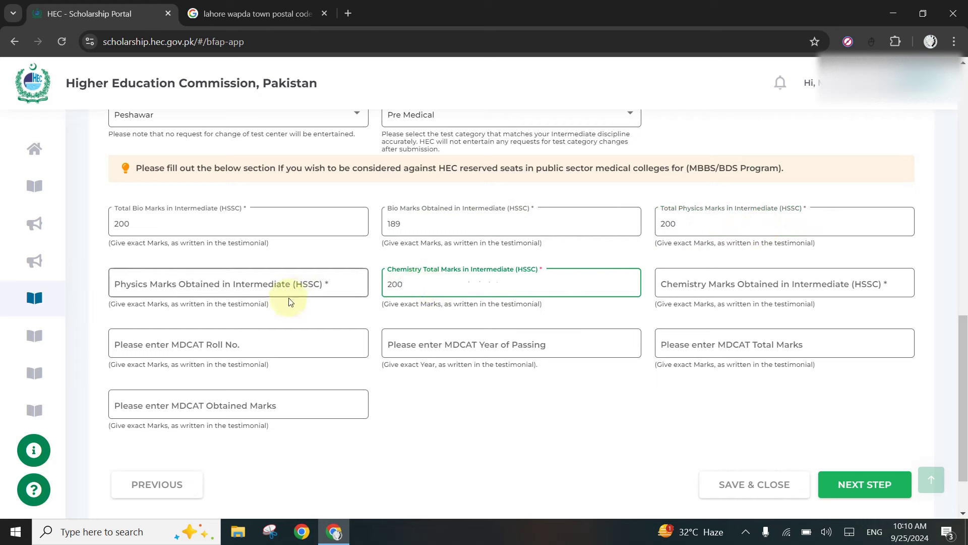
{"action": "left_click", "coordinate": [278, 284]}
{"action": "type", "text": "187"}
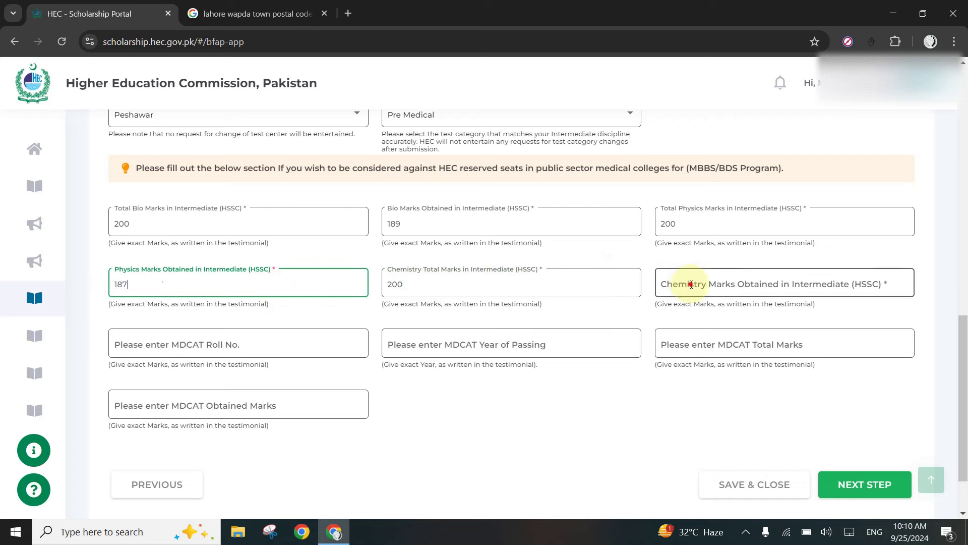
{"action": "left_click", "coordinate": [689, 284]}
{"action": "type", "text": "187"}
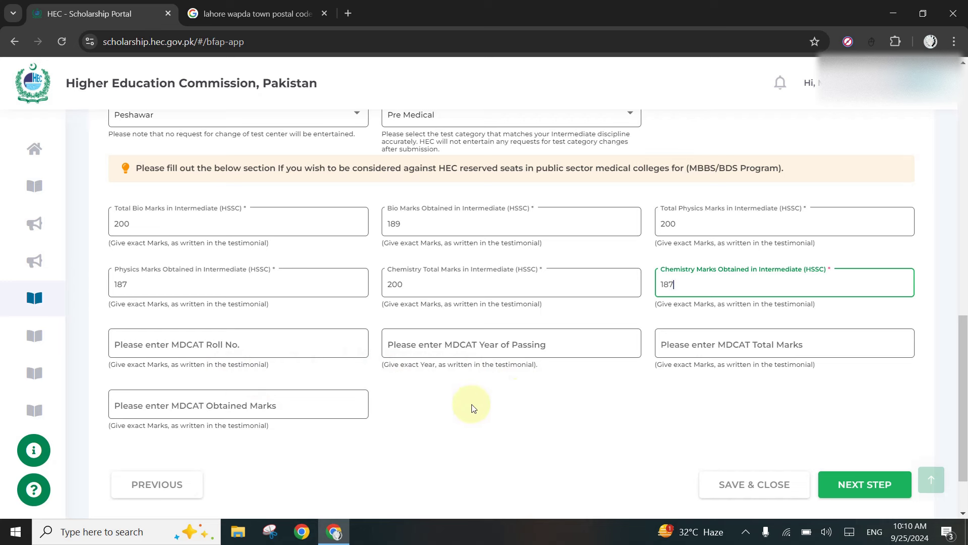
{"action": "left_click", "coordinate": [897, 496]}
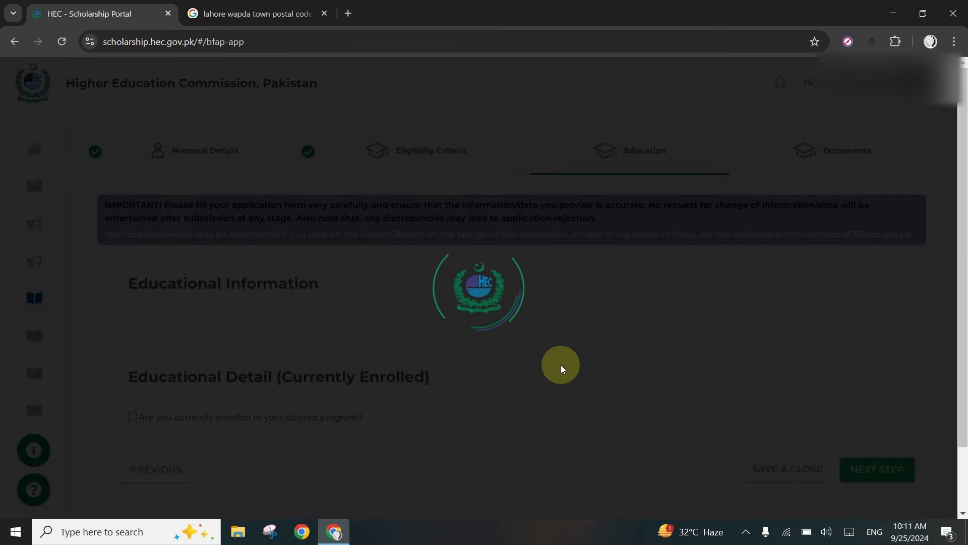
Check the matriculation board choices, keeping BISE Bannu, and review the degree name and city fields.
{"action": "scroll", "coordinate": [548, 390], "scroll_direction": "down", "scroll_amount": 2}
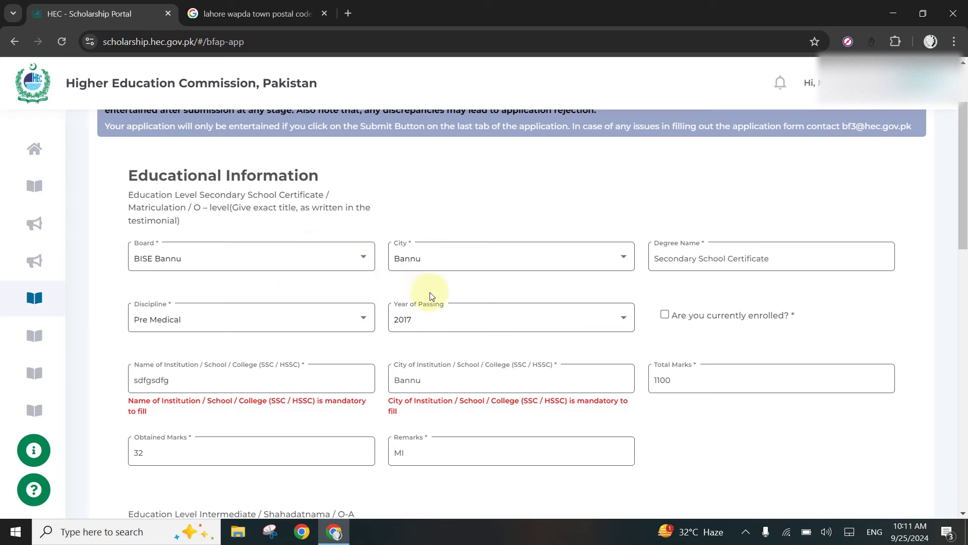
{"action": "left_click", "coordinate": [283, 259]}
{"action": "scroll", "coordinate": [248, 285], "scroll_direction": "down", "scroll_amount": 1}
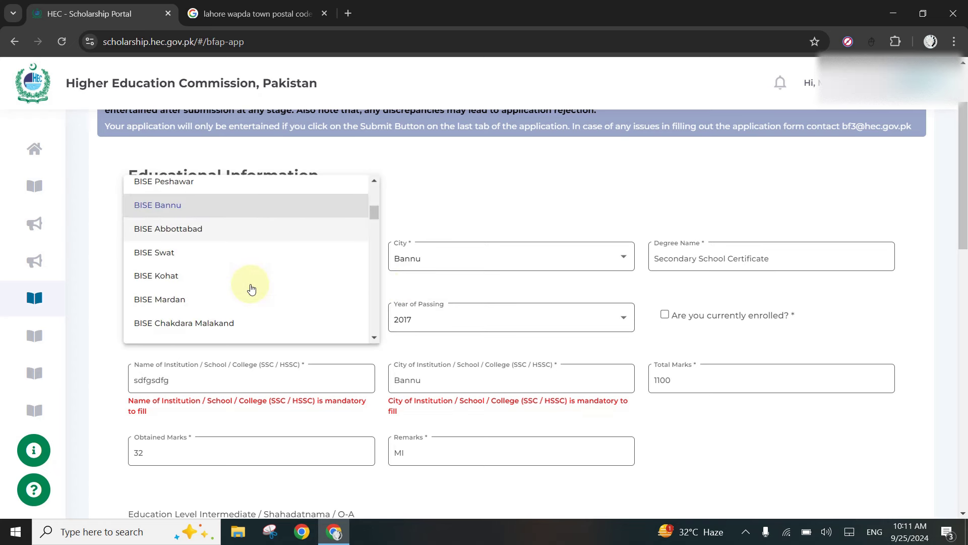
{"action": "scroll", "coordinate": [251, 288], "scroll_direction": "up", "scroll_amount": 1}
{"action": "left_click", "coordinate": [230, 242]}
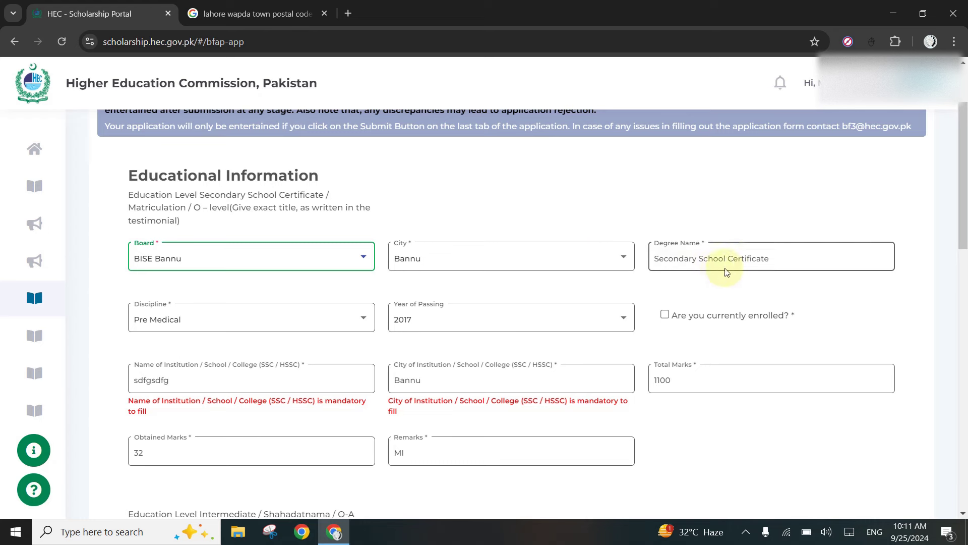
{"action": "left_click", "coordinate": [751, 258]}
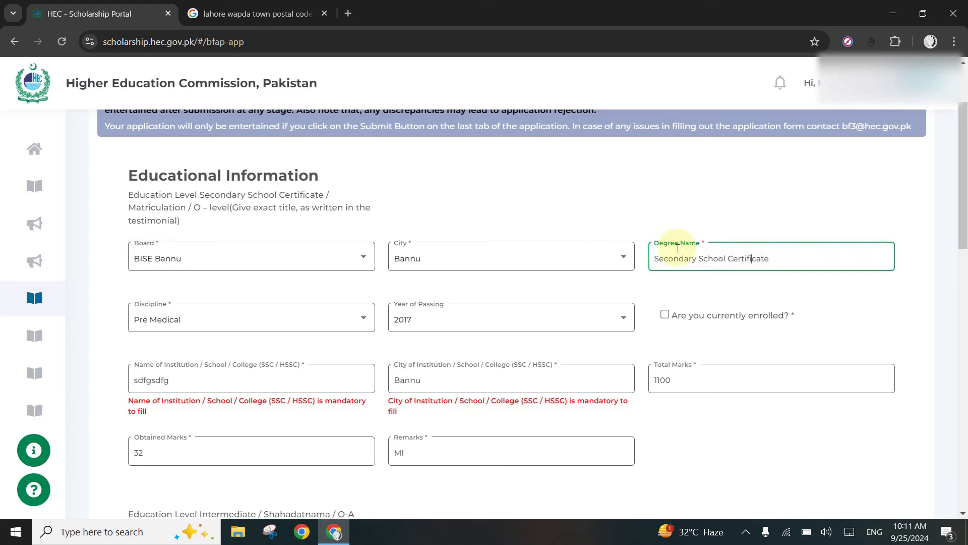
{"action": "left_click", "coordinate": [469, 239]}
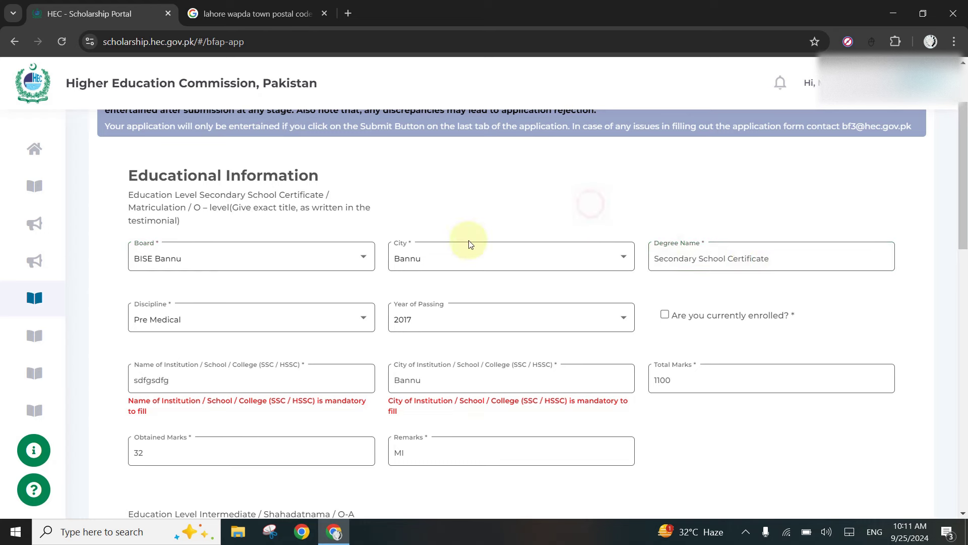
Check the matriculation discipline and year of passing choices, keeping Pre Medical and 2017, and review the remarks field.
{"action": "left_click", "coordinate": [246, 321]}
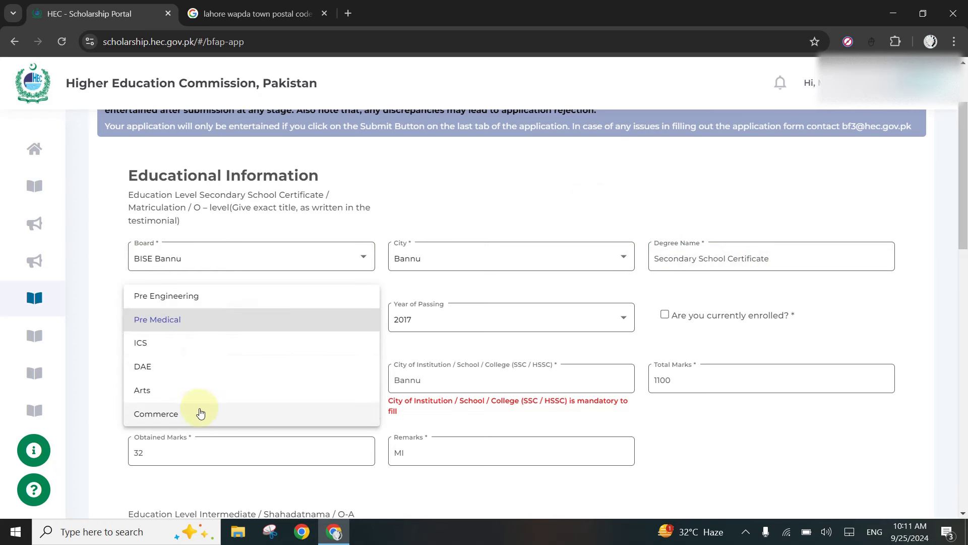
{"action": "left_click", "coordinate": [510, 342]}
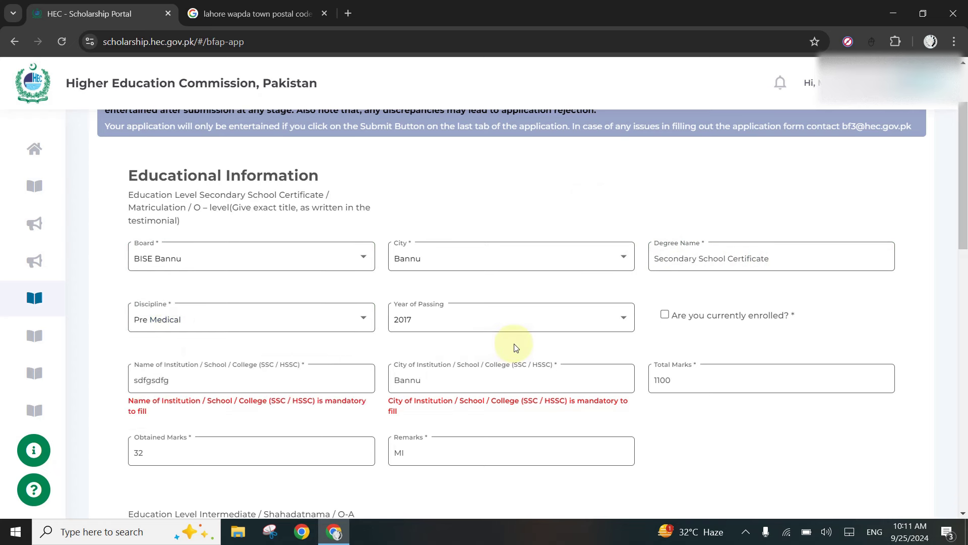
{"action": "left_click", "coordinate": [579, 316]}
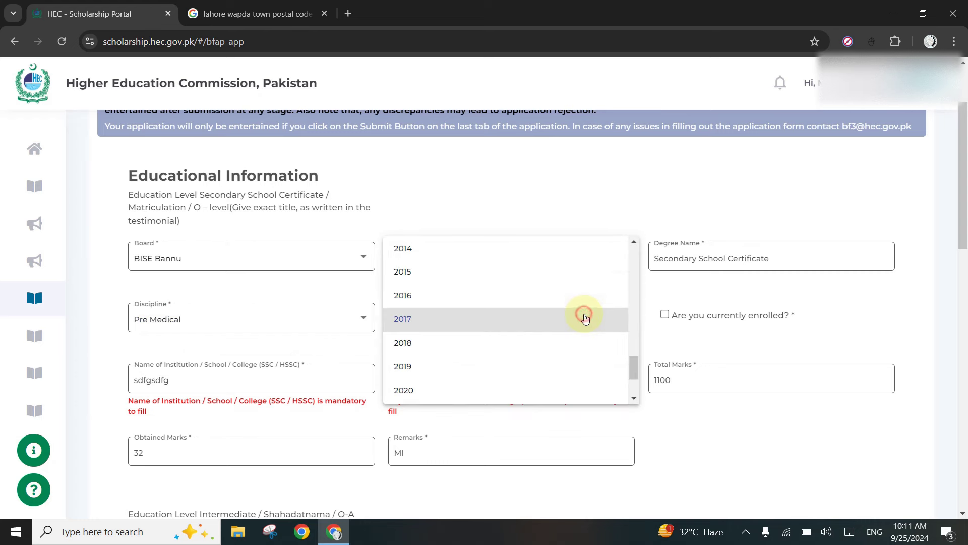
{"action": "left_click", "coordinate": [583, 317]}
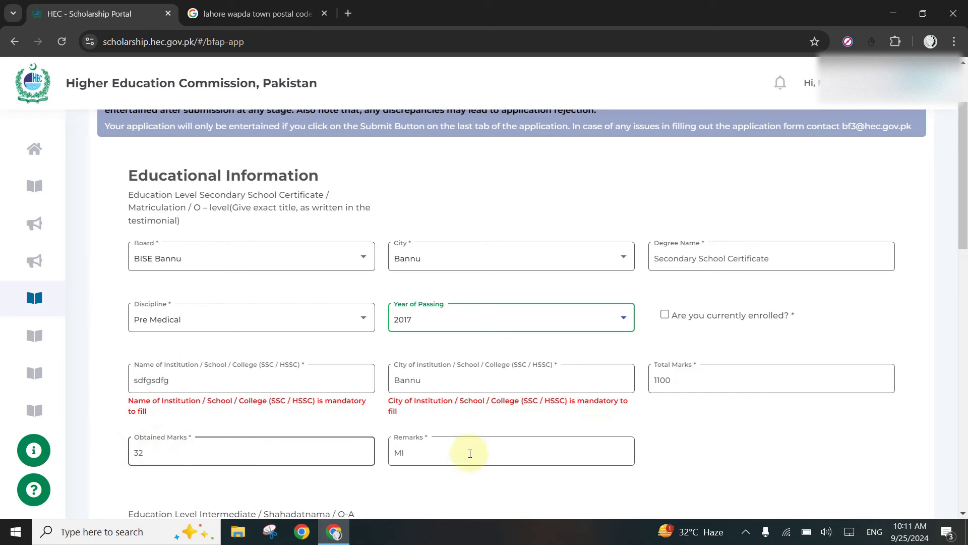
{"action": "left_click", "coordinate": [448, 450]}
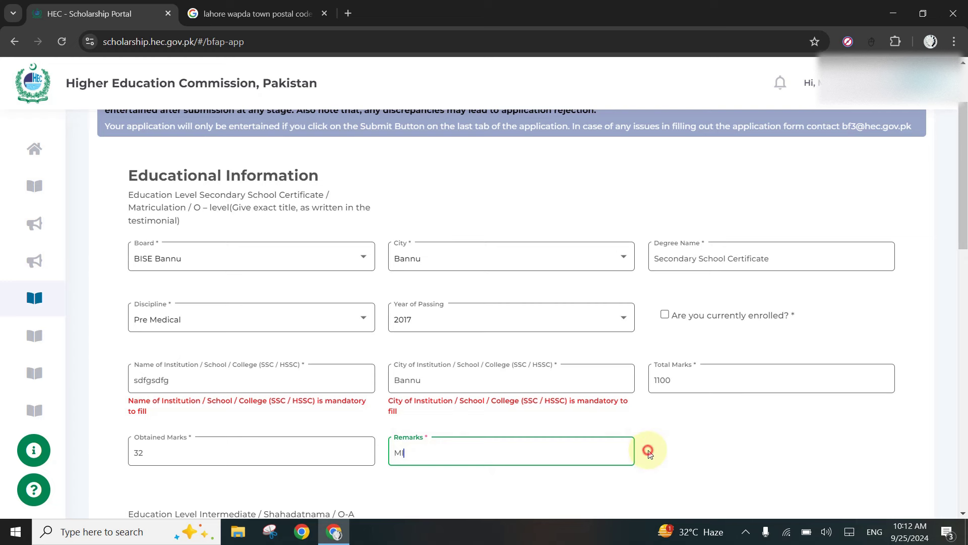
Check the intermediate-level board and discipline choices, keeping BISE Rawalpindi and Pre Medical.
{"action": "scroll", "coordinate": [641, 453], "scroll_direction": "down", "scroll_amount": 7}
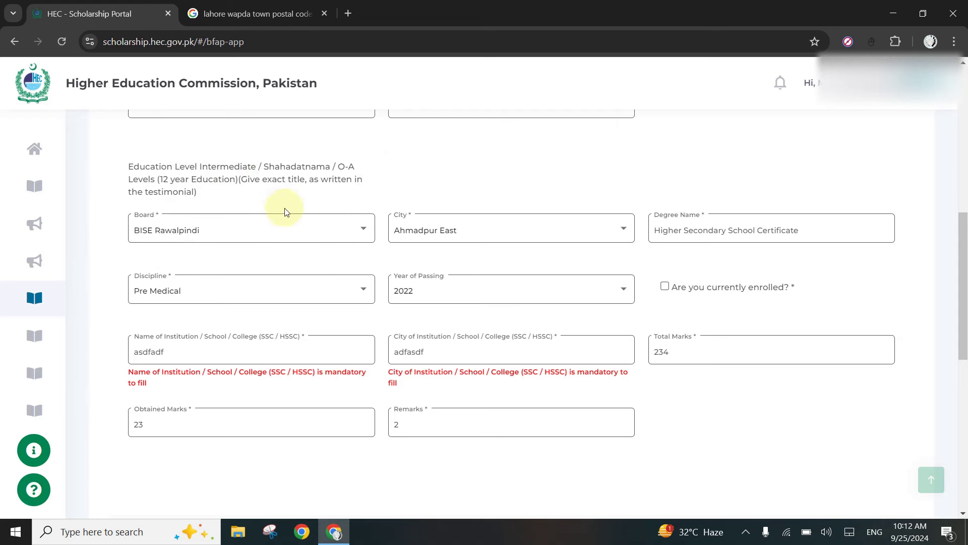
{"action": "left_click", "coordinate": [304, 225]}
{"action": "left_click", "coordinate": [305, 227]}
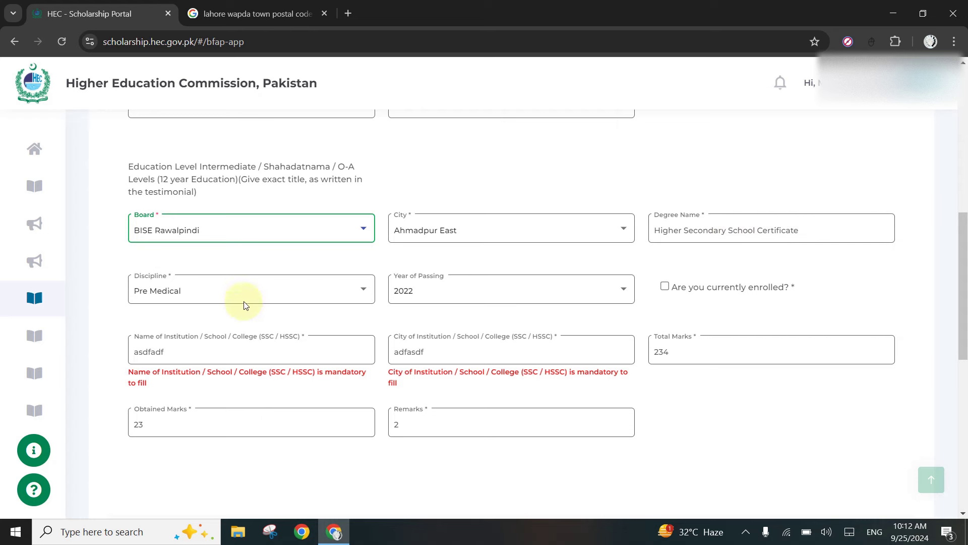
{"action": "left_click", "coordinate": [223, 285]}
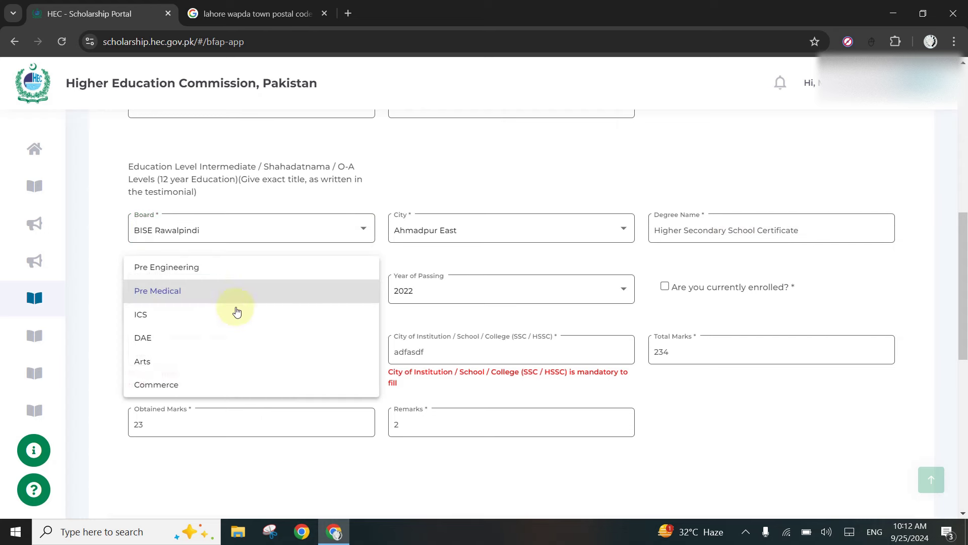
{"action": "left_click", "coordinate": [201, 292]}
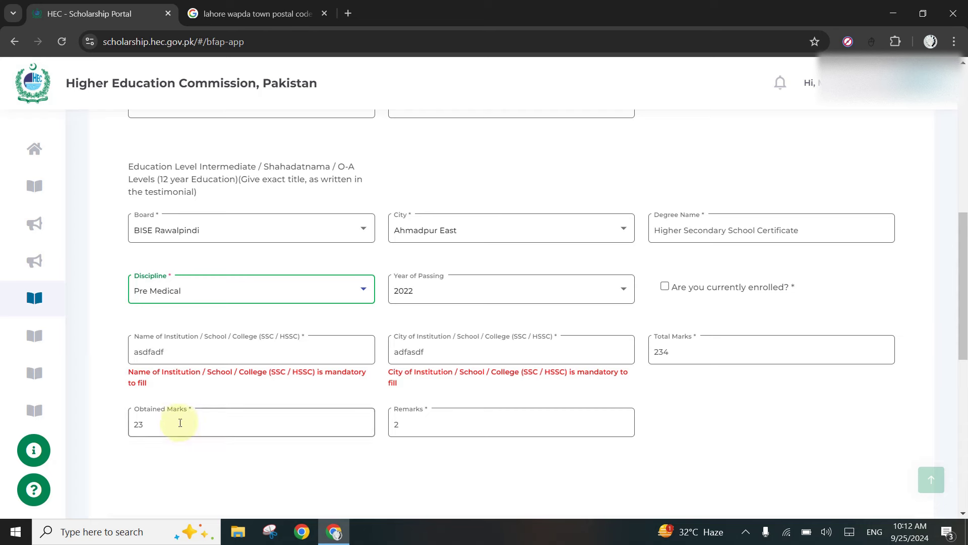
Clear the intermediate-level remarks field and confirm current enrollment in the desired program.
{"action": "left_click", "coordinate": [443, 424]}
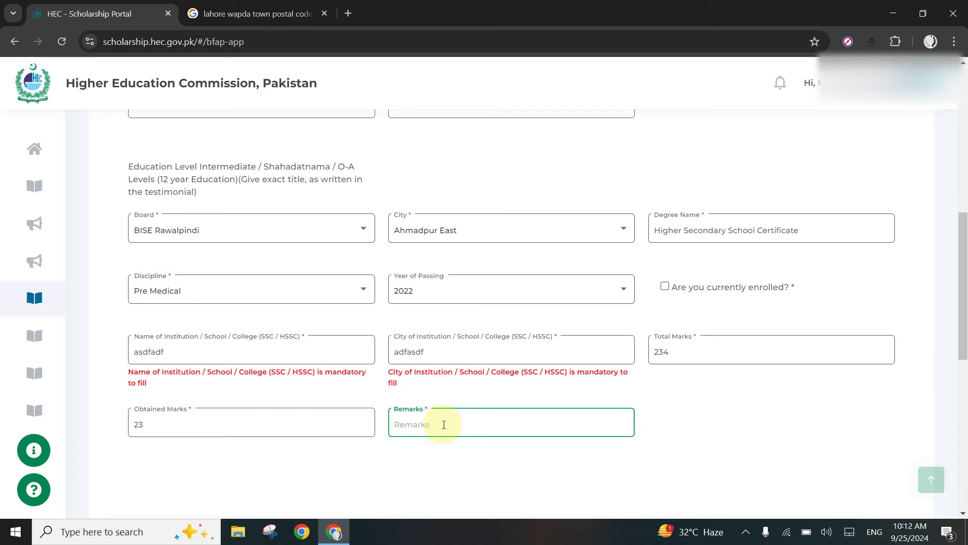
{"action": "left_click", "coordinate": [707, 429]}
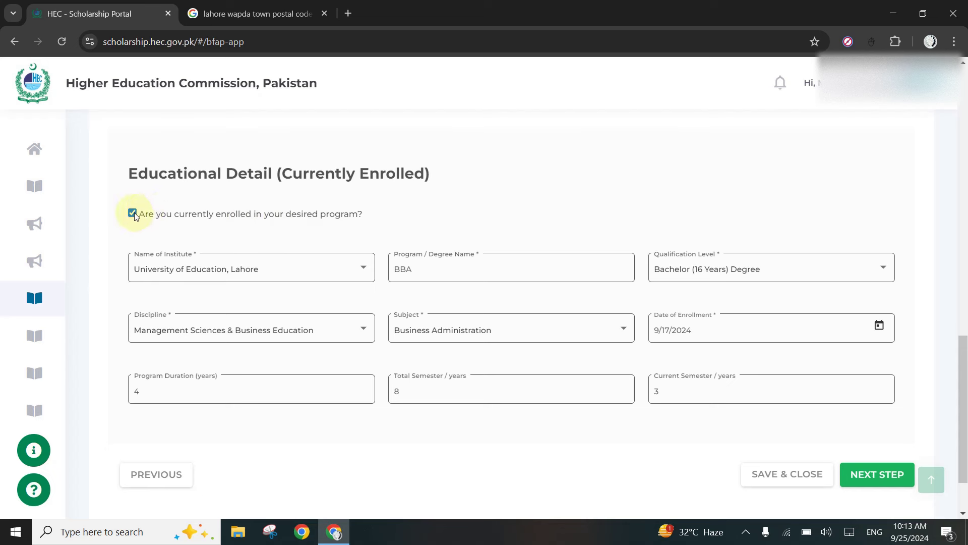
{"action": "left_click", "coordinate": [877, 476]}
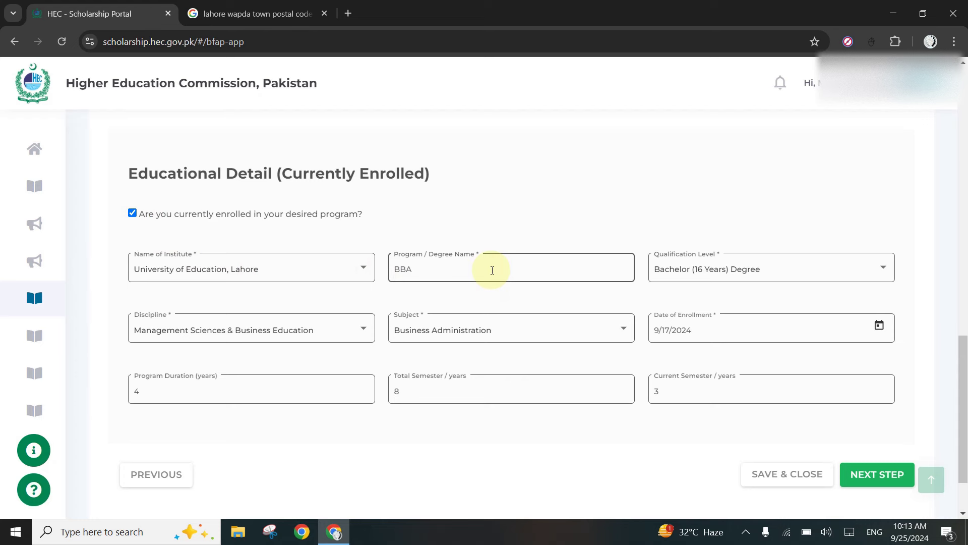
Change the program/degree name of the current enrollment to Bachelor of Business Administration.
{"action": "left_click", "coordinate": [400, 266]}
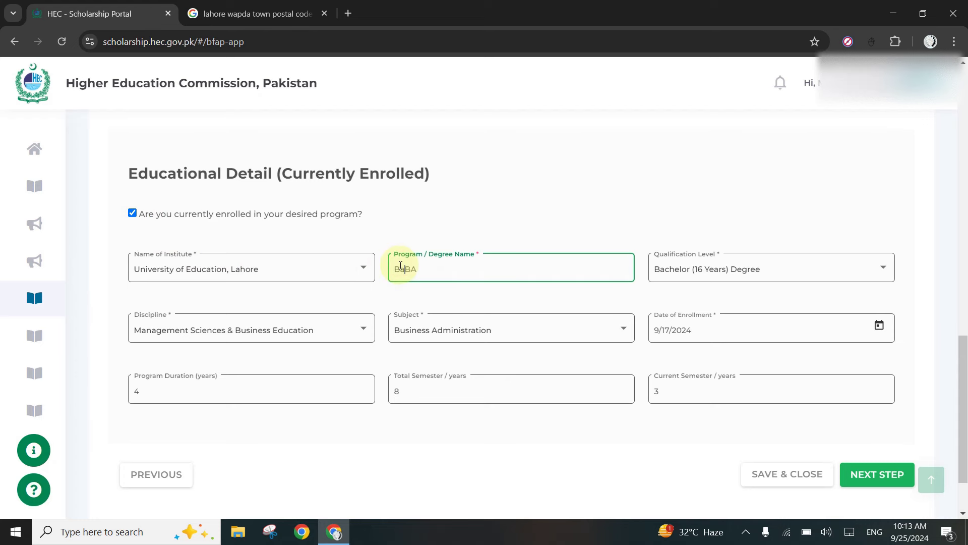
{"action": "type", "text": "ache"}
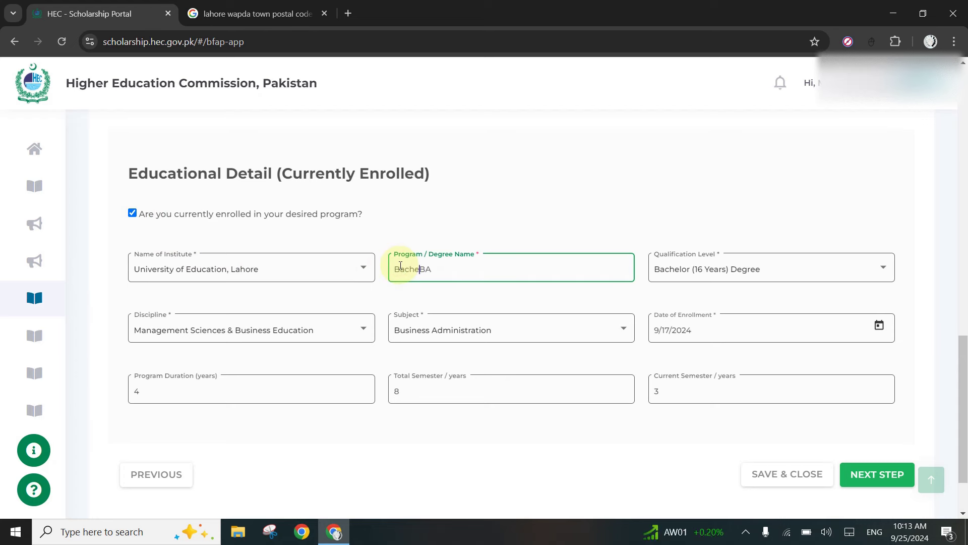
{"action": "type", "text": "l"}
{"action": "left_click", "coordinate": [521, 297]}
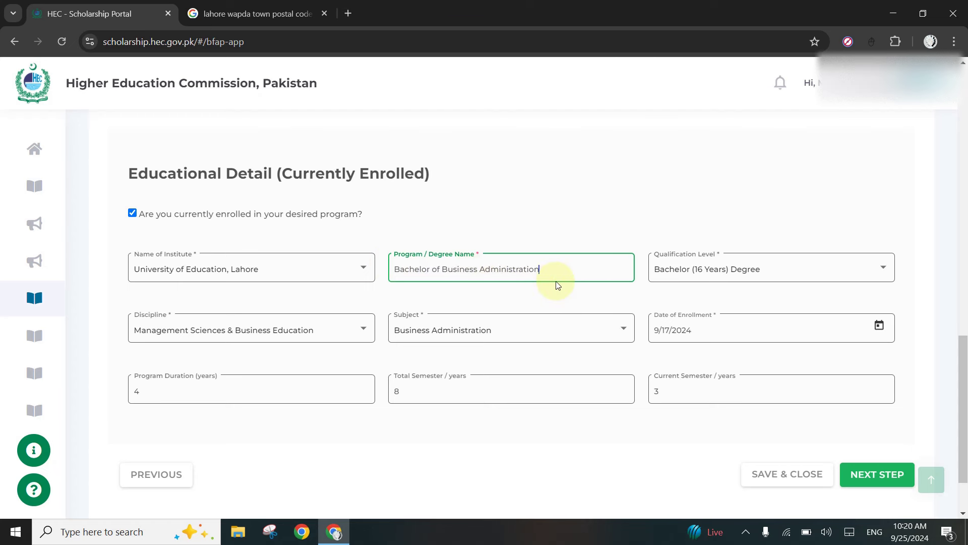
Check the current-enrollment qualification level, discipline and subject choices, keeping Bachelor (16 Years) Degree, Management Sciences & Business Education and Business Administration.
{"action": "left_click", "coordinate": [728, 270]}
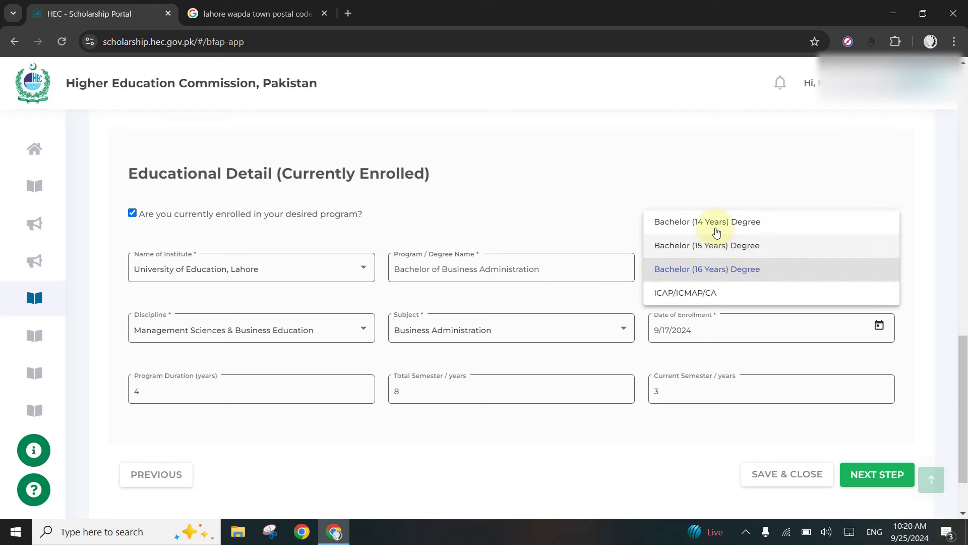
{"action": "left_click", "coordinate": [746, 266]}
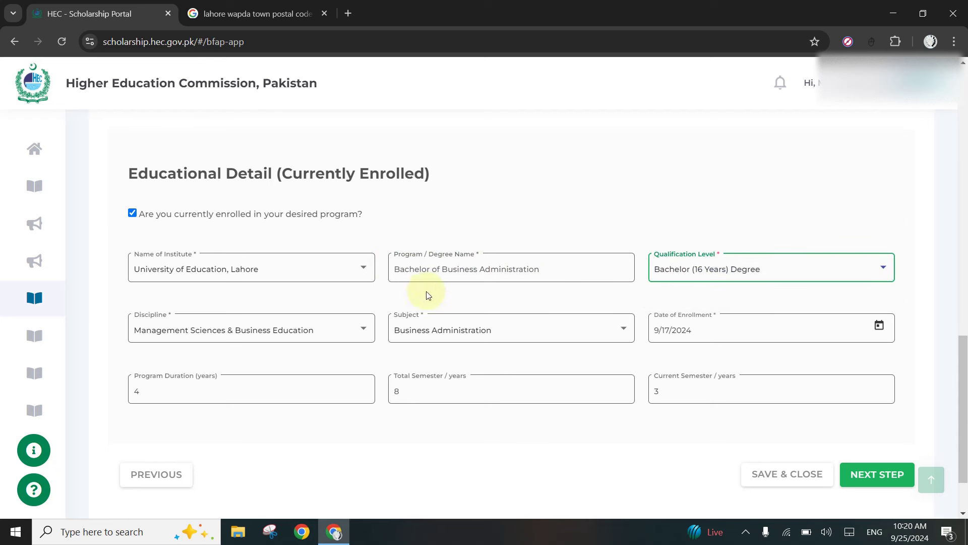
{"action": "left_click", "coordinate": [235, 327]}
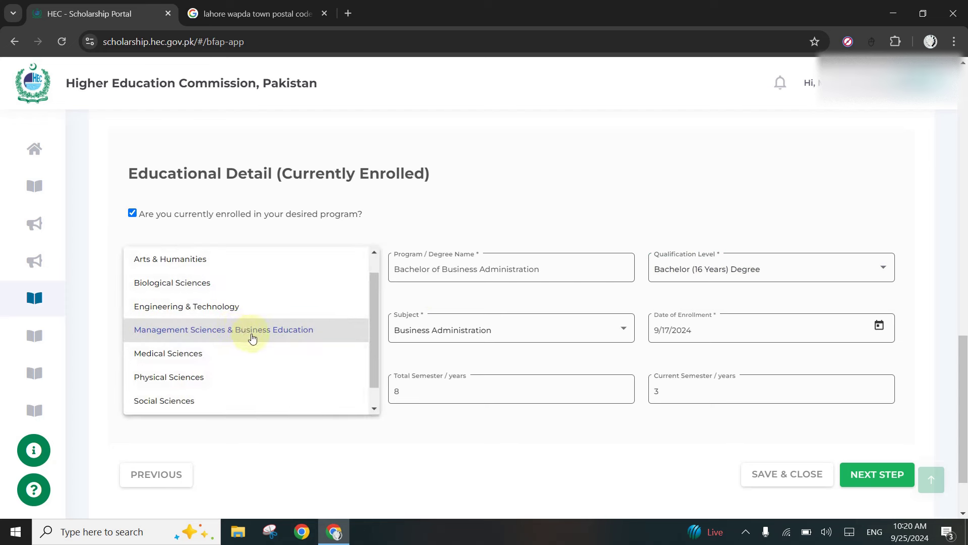
{"action": "left_click", "coordinate": [253, 338]}
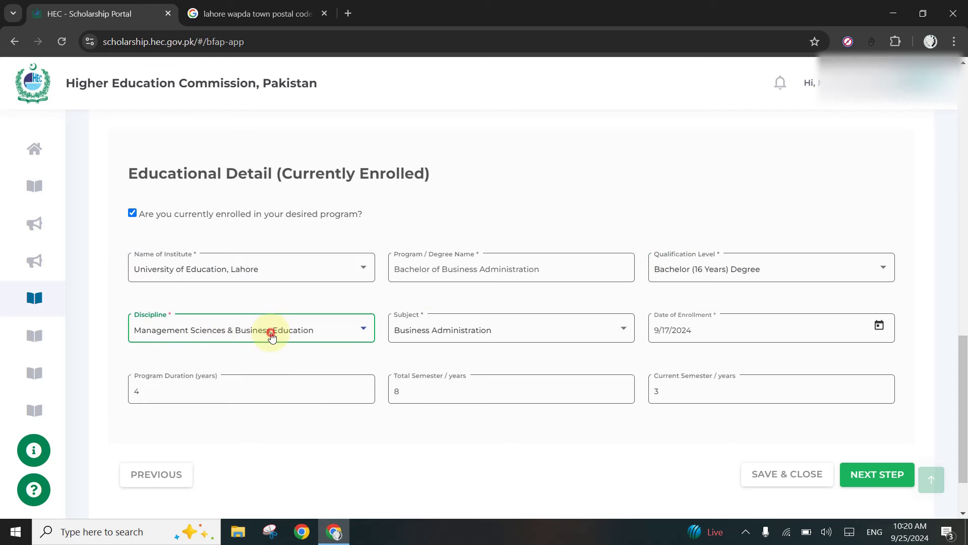
{"action": "left_click", "coordinate": [248, 342]}
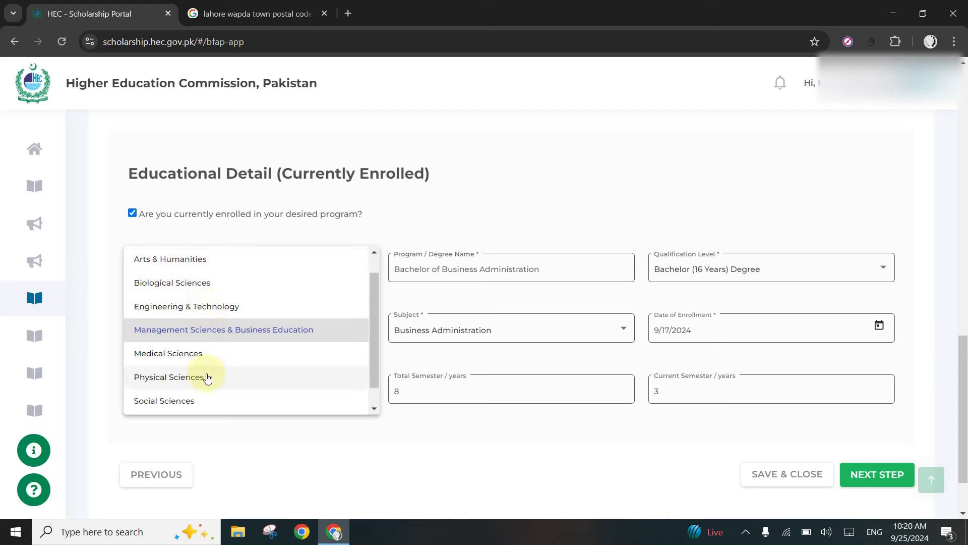
{"action": "left_click", "coordinate": [224, 333]}
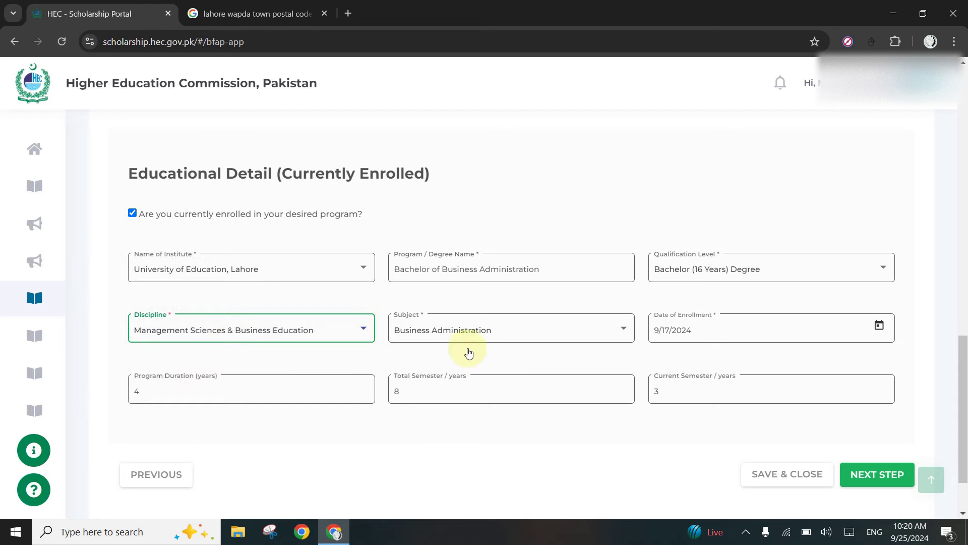
{"action": "left_click", "coordinate": [491, 335]}
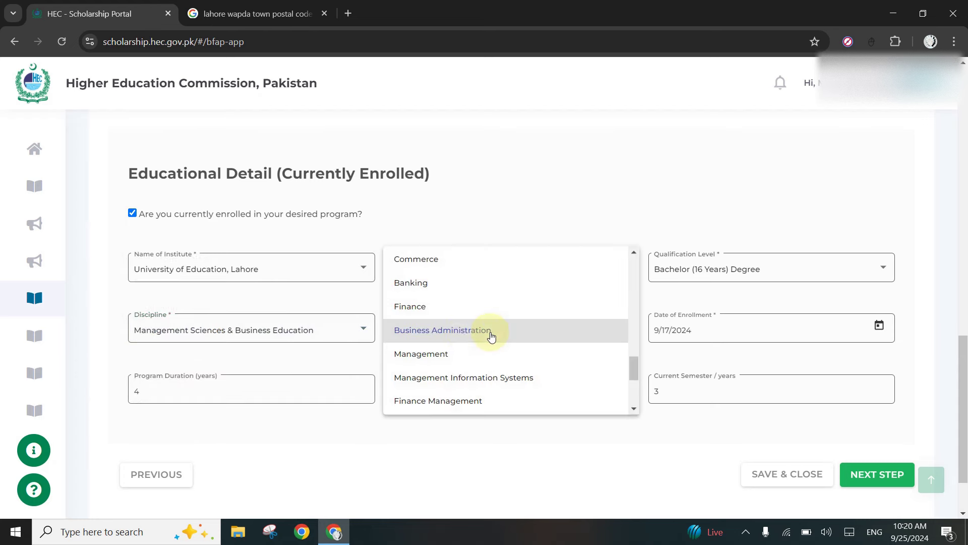
{"action": "left_click", "coordinate": [449, 331]}
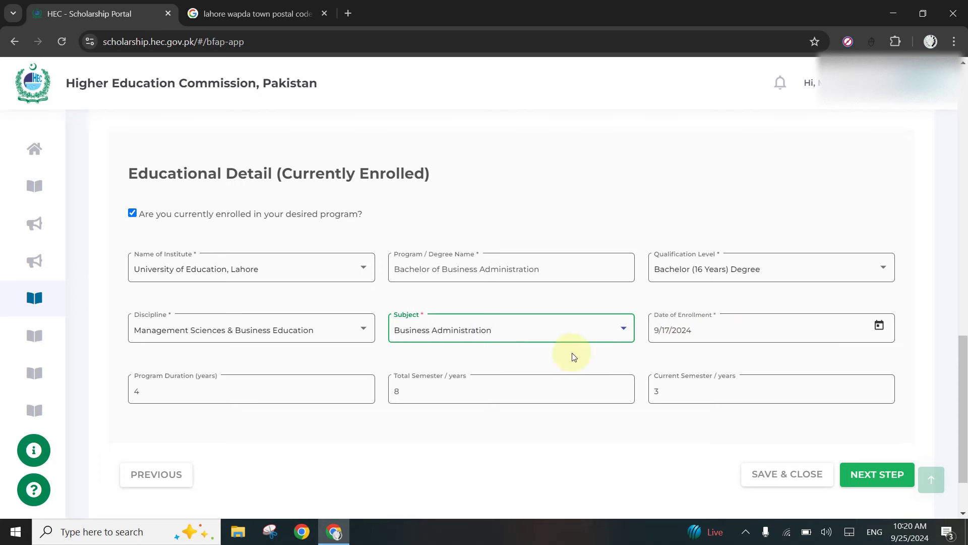
Review the program duration, total semester and current semester fields, and continue to the document upload step of the application.
{"action": "left_click", "coordinate": [189, 390]}
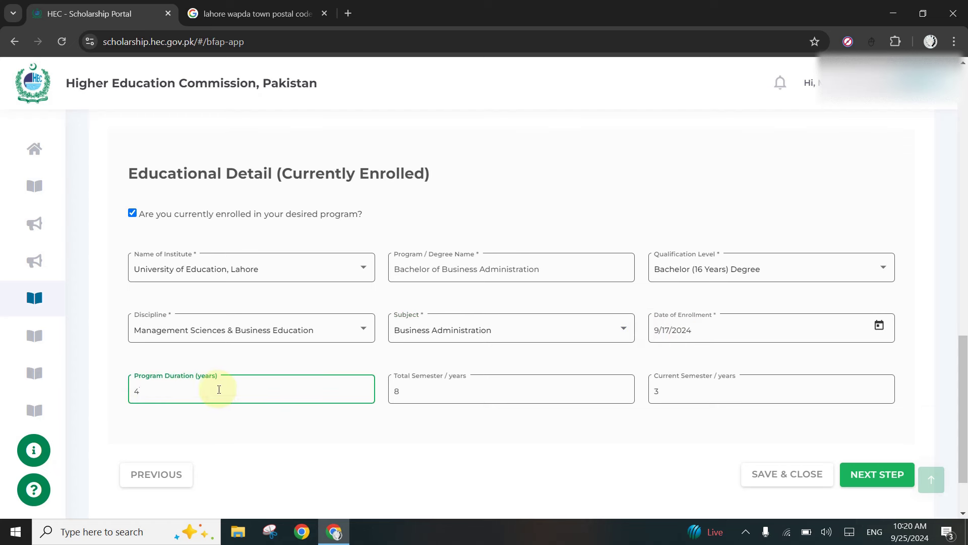
{"action": "left_click", "coordinate": [444, 394]}
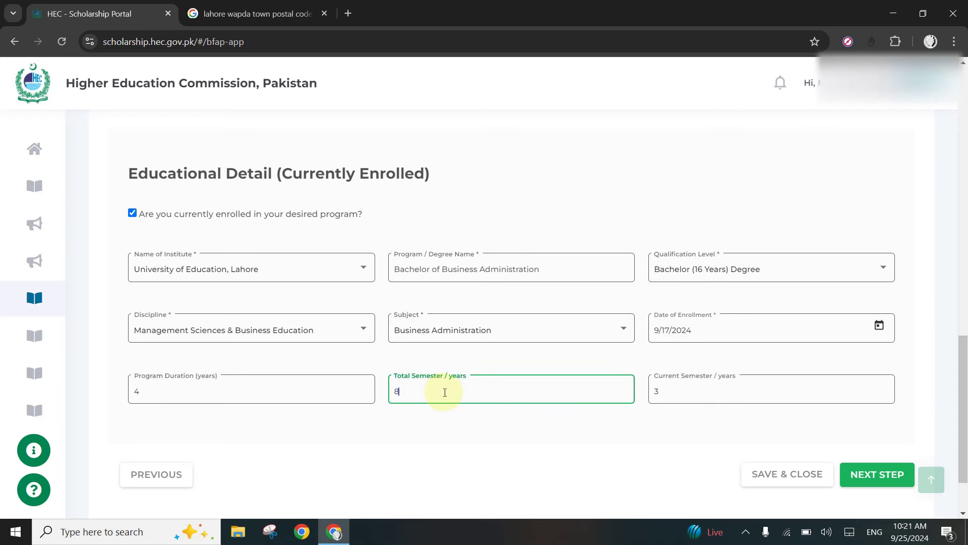
{"action": "left_click", "coordinate": [711, 394]}
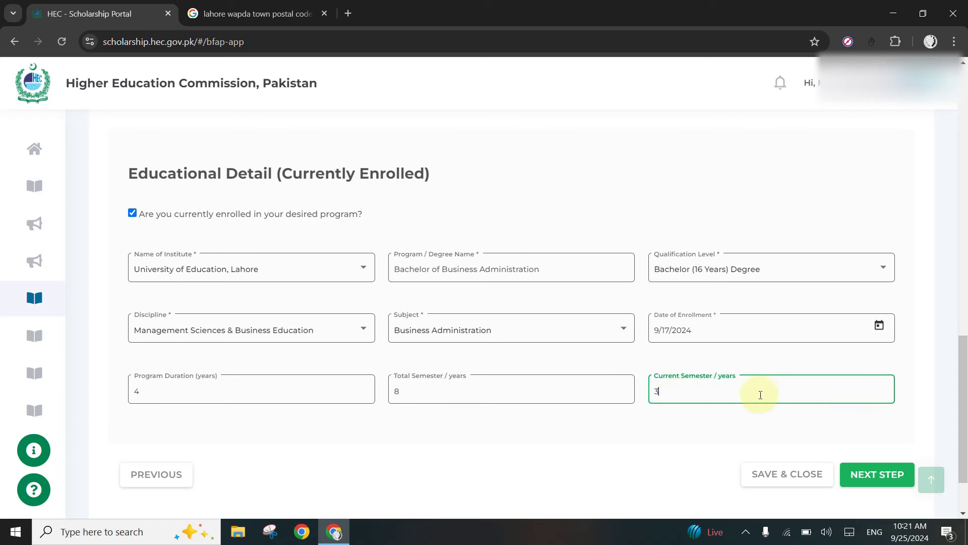
{"action": "left_click", "coordinate": [884, 479]}
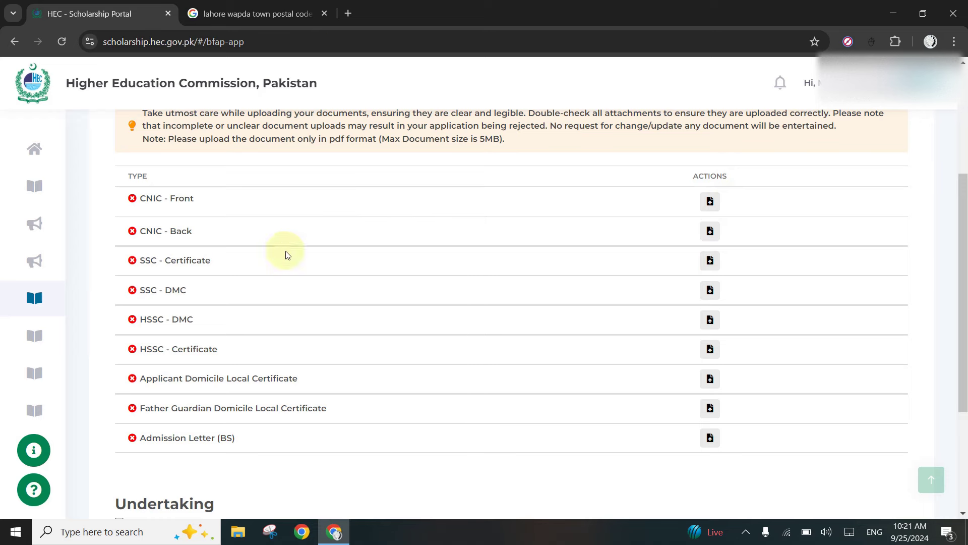
Search the web for "jpg to pdf", look at iLovePDF's JPG to PDF converter, and return to the scholarship portal.
{"action": "left_click", "coordinate": [227, 4]}
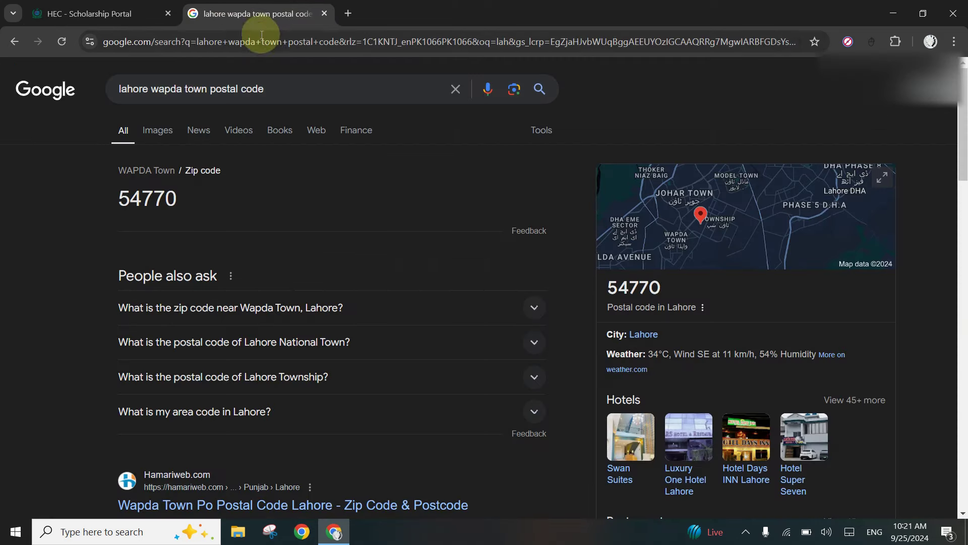
{"action": "left_click", "coordinate": [267, 43]}
{"action": "type", "text": "jpg to pdf"}
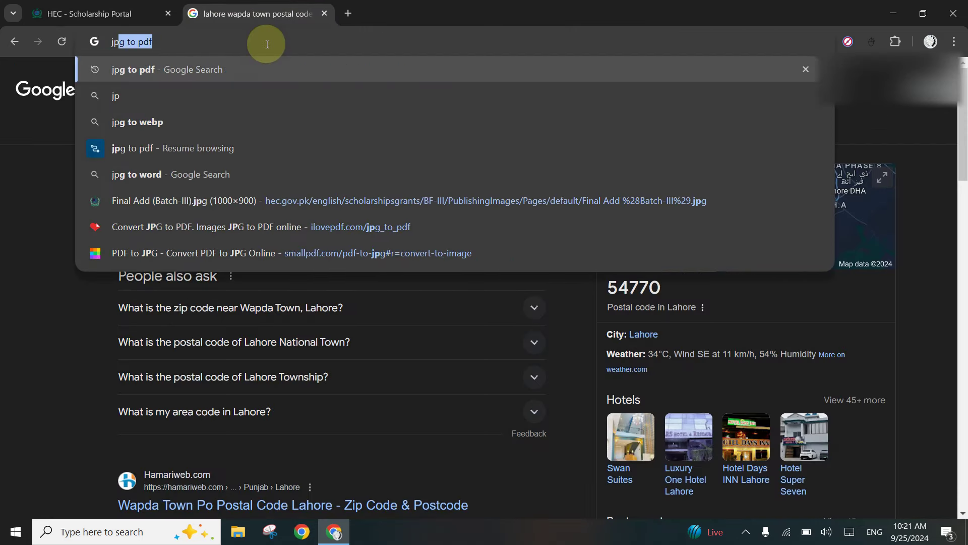
{"action": "key", "text": "Return"}
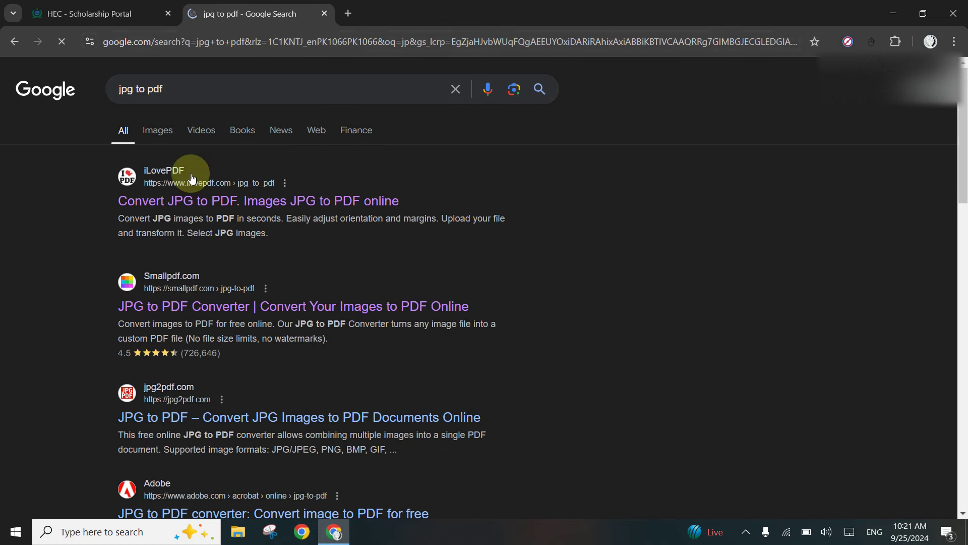
{"action": "left_click", "coordinate": [174, 202]}
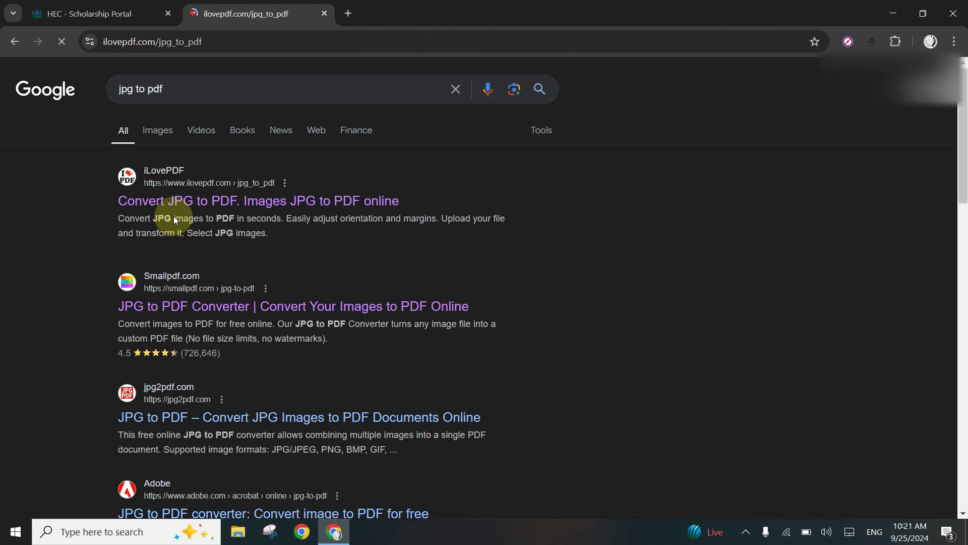
{"action": "left_click", "coordinate": [502, 224]}
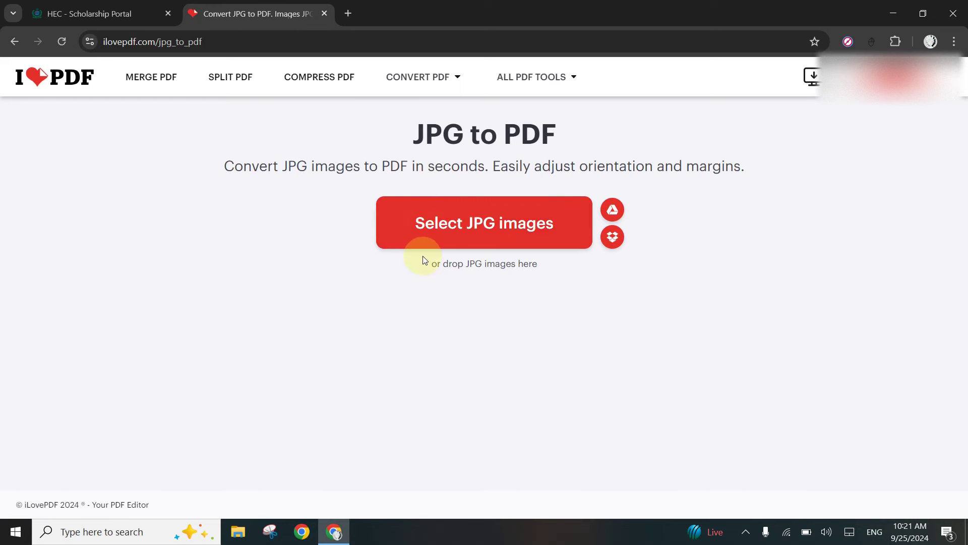
{"action": "left_click", "coordinate": [124, 13]}
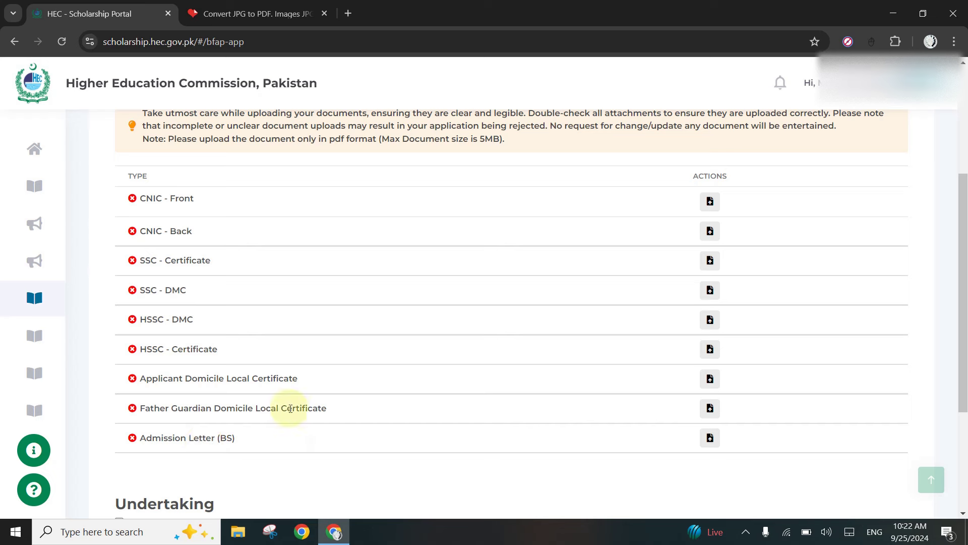
Accept the undertaking below the required documents list and withdraw the acceptance again.
{"action": "scroll", "coordinate": [338, 417], "scroll_direction": "down", "scroll_amount": 4}
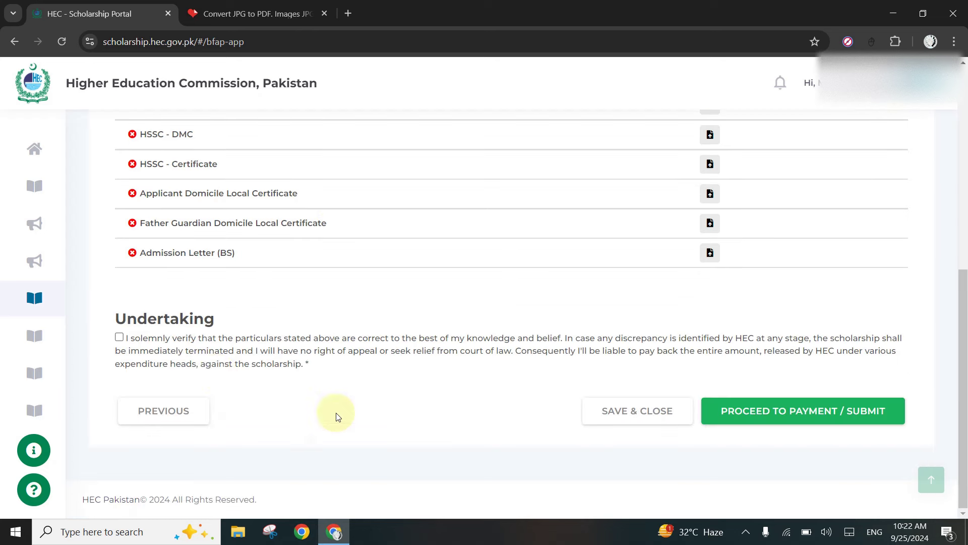
{"action": "left_click", "coordinate": [119, 338]}
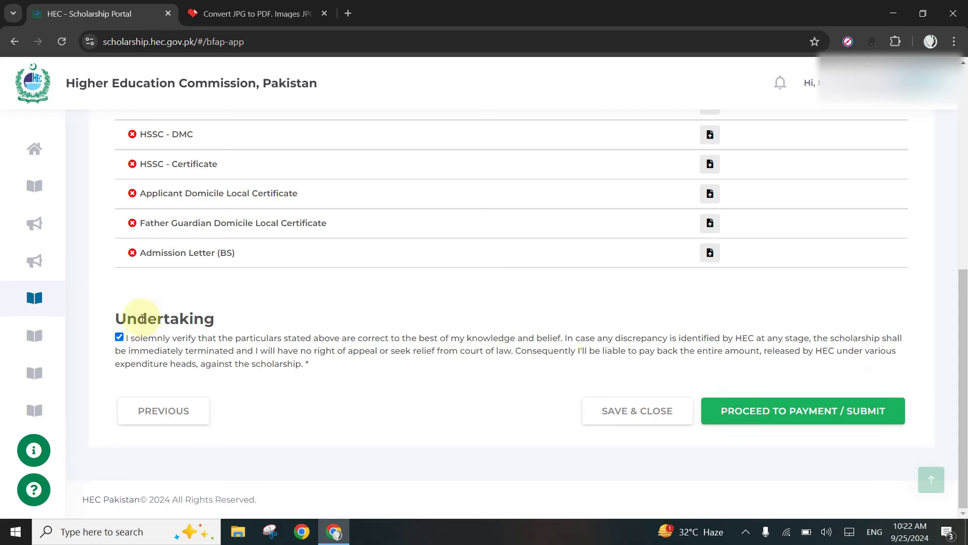
{"action": "left_click", "coordinate": [120, 337]}
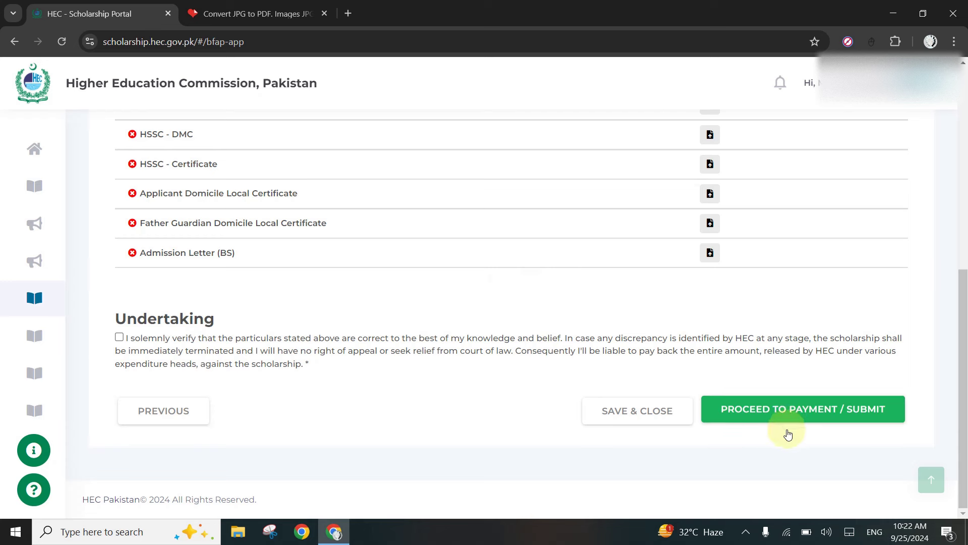
Try to proceed to payment and submission of the application, and go to the portal's dashboard.
{"action": "left_click", "coordinate": [786, 410]}
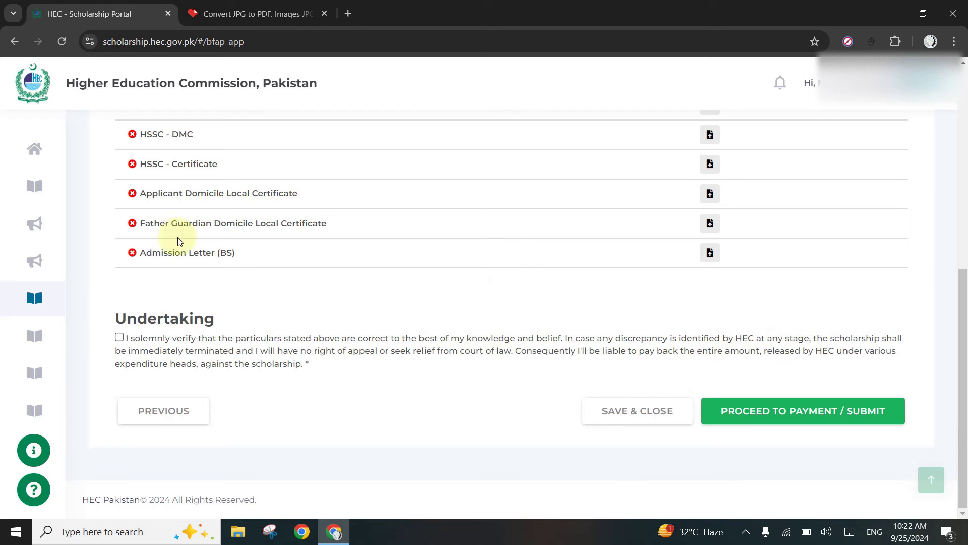
{"action": "left_click", "coordinate": [45, 158]}
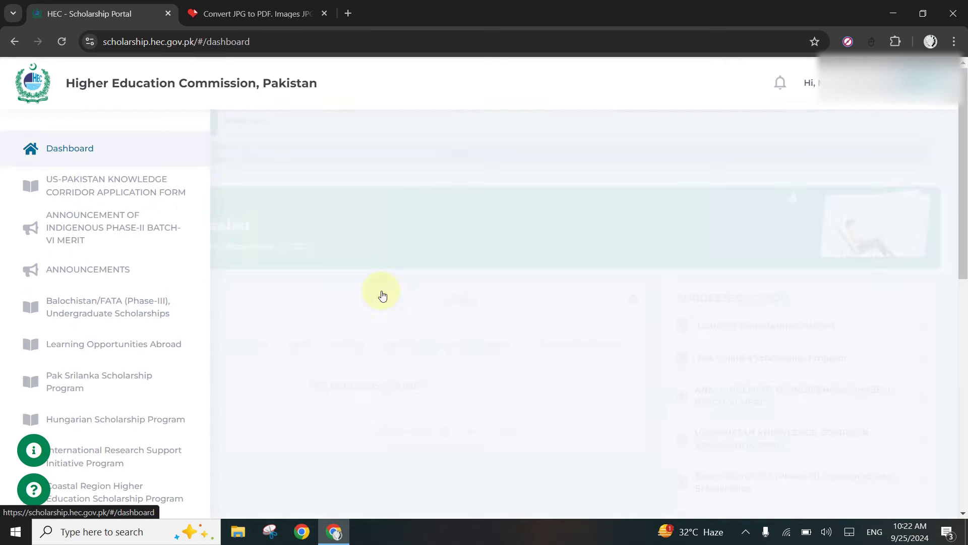